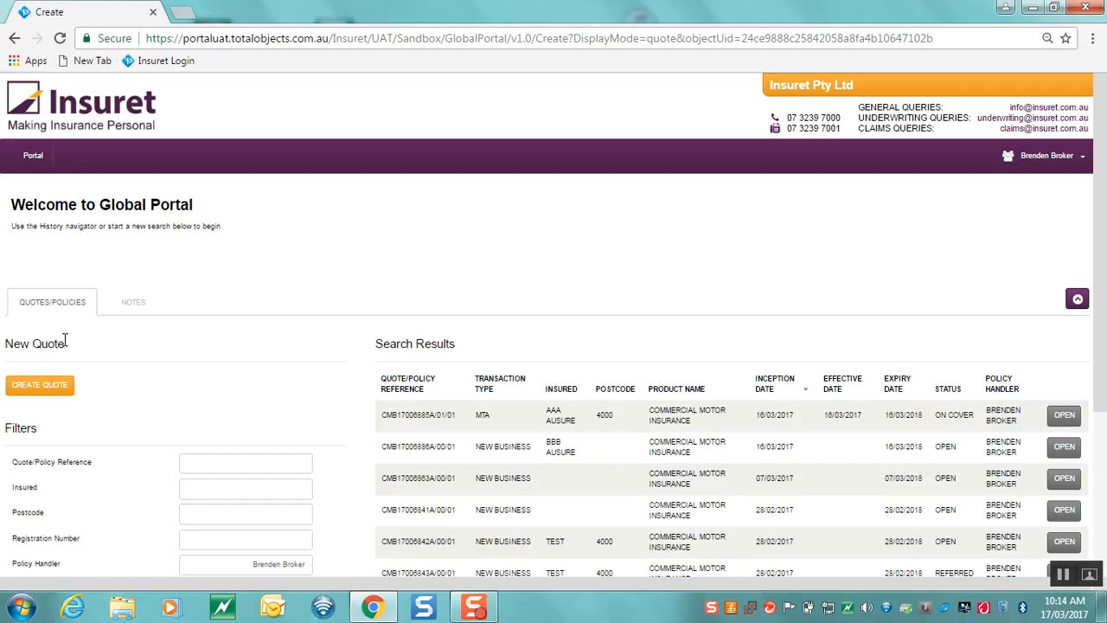
Create a new quote from the portal home page
click(39, 386)
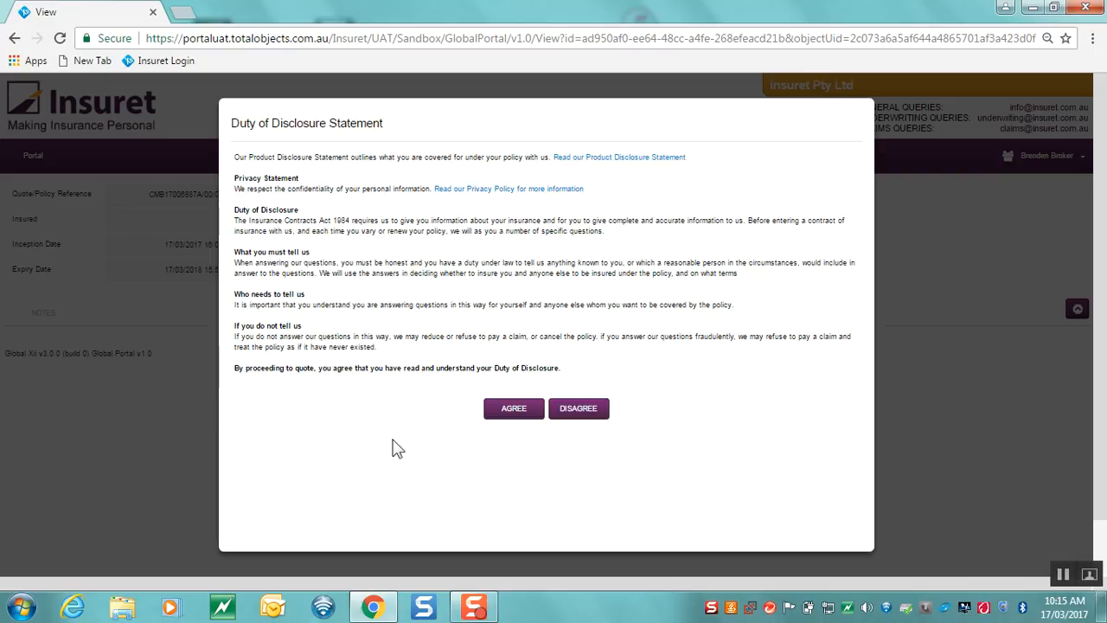
Agree to the Duty of Disclosure and enter 'Test' as the company name
click(519, 410)
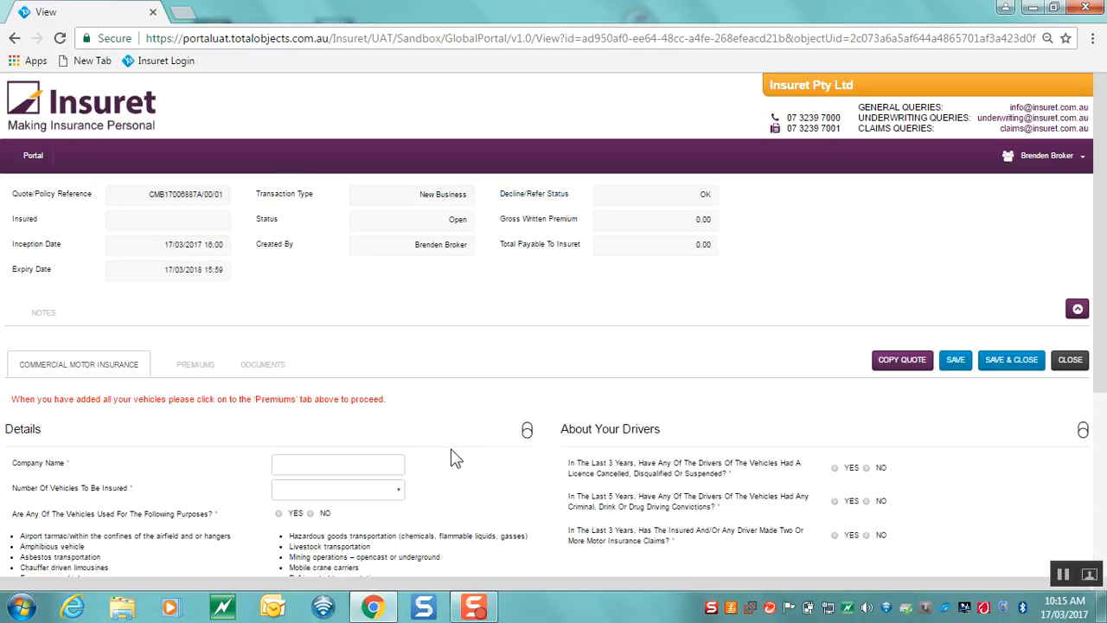
scroll(456, 458, down, 2)
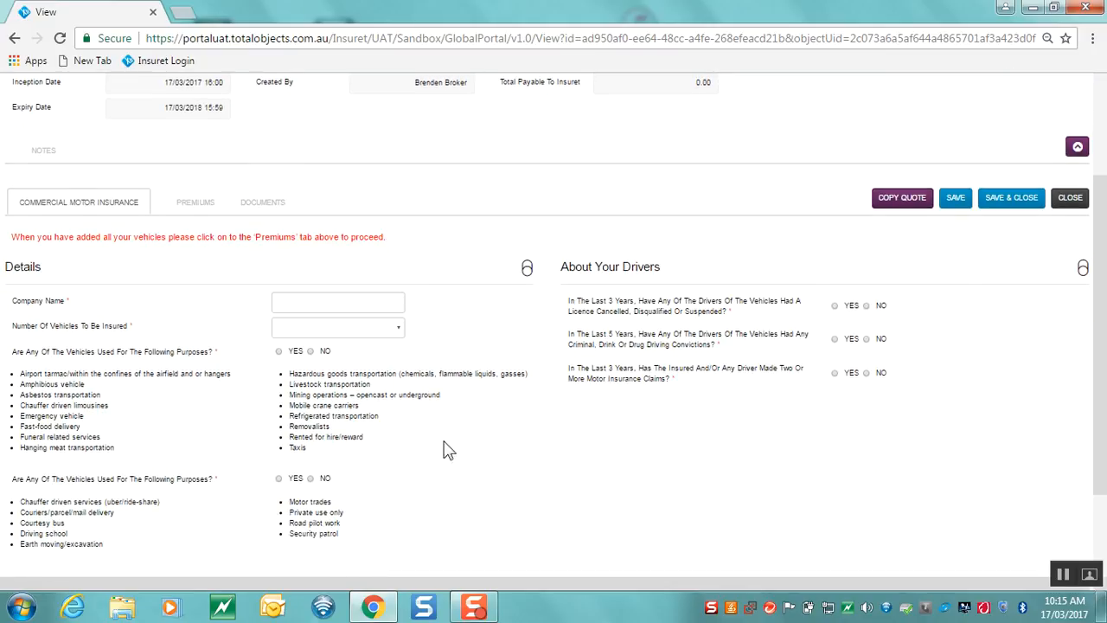
click(370, 299)
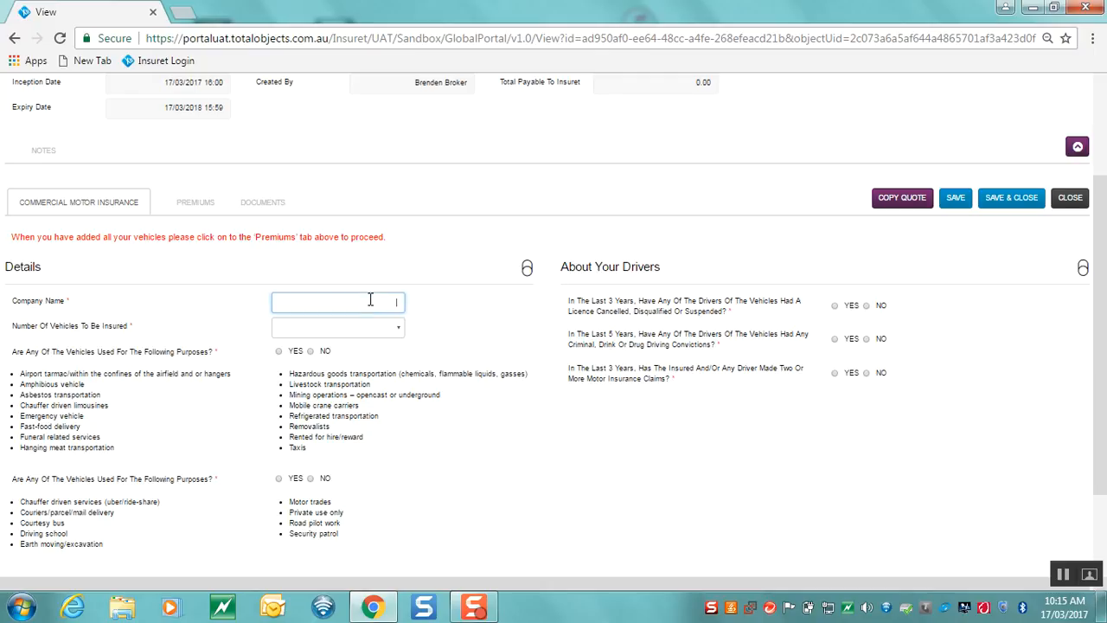
text(Te)
Set Number Of Vehicles to 1-15 and answer No to the first vehicle-use question
click(357, 333)
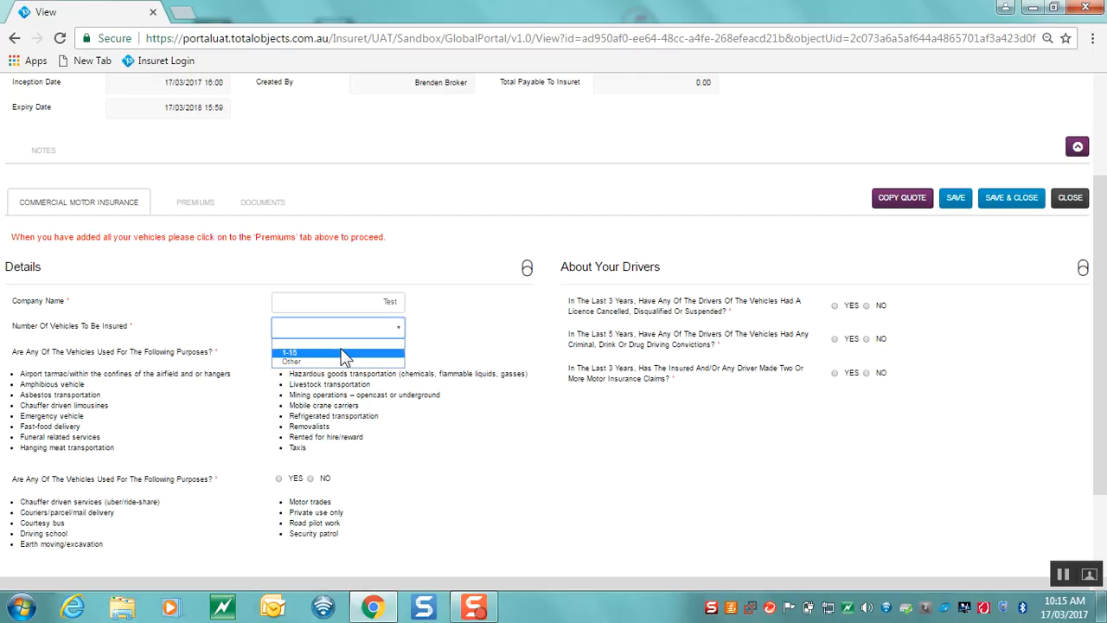
click(344, 355)
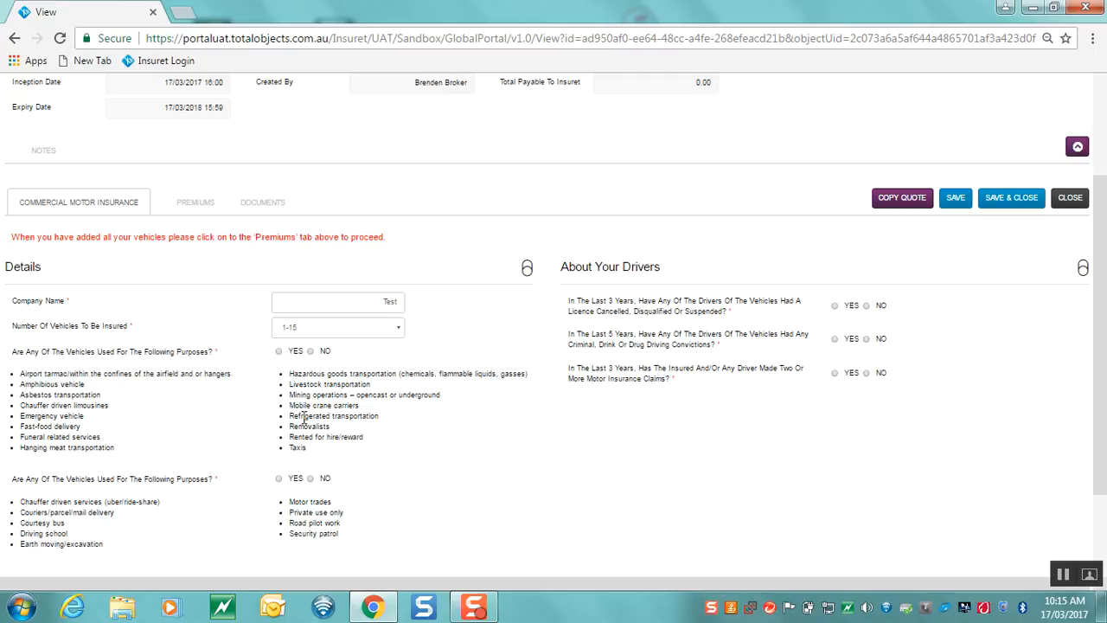
click(310, 351)
scroll(300, 434, down, 1)
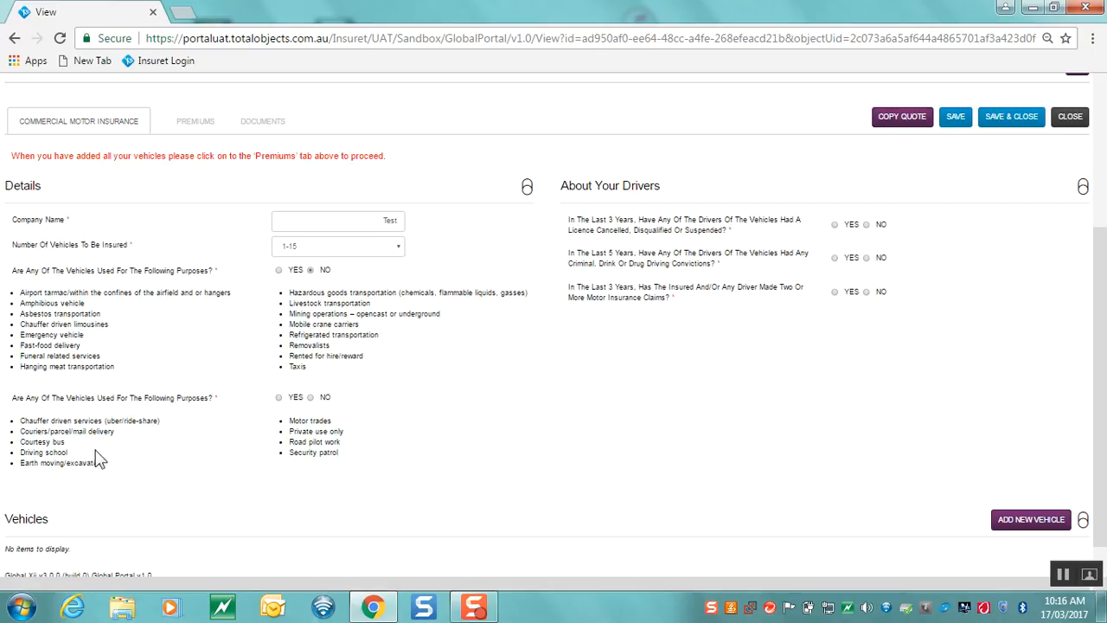
Answer No to the second vehicle-use question and the licence cancellation, convictions and claims questions
click(311, 400)
click(834, 225)
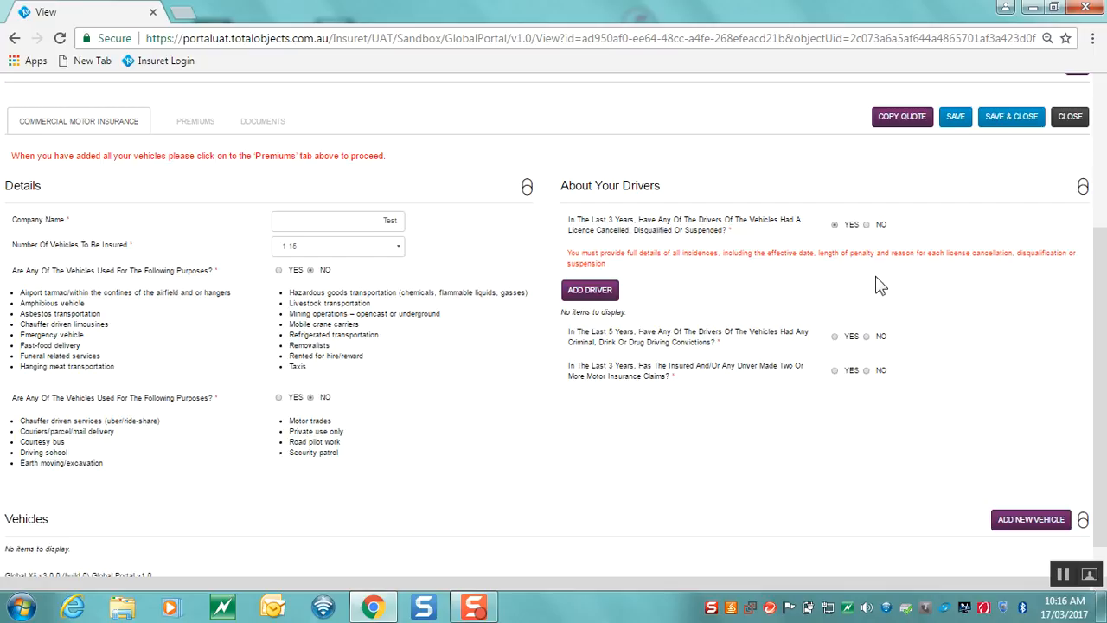
click(866, 224)
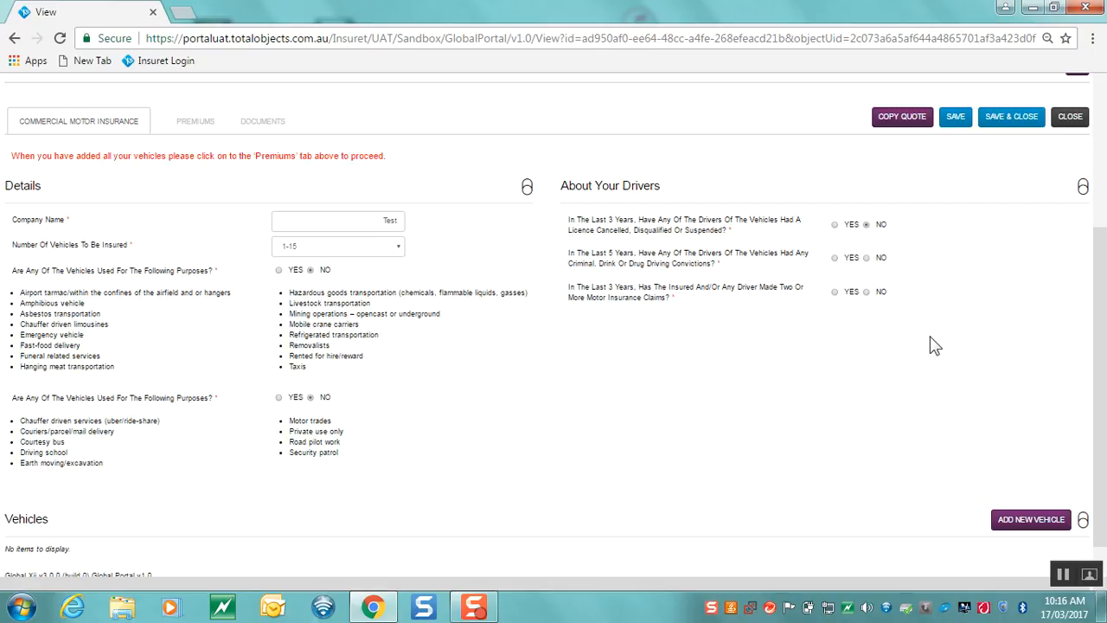
click(868, 258)
click(866, 292)
scroll(876, 339, down, 1)
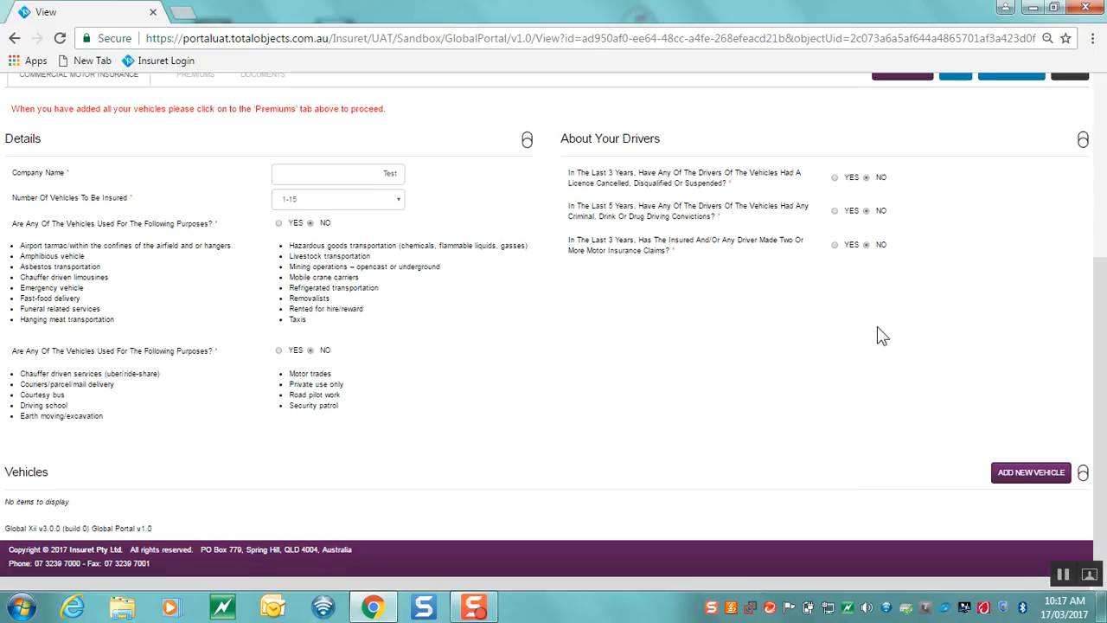
Add a new vehicle with class Passenger & Light Commercial less than GVM 3.2T
click(1032, 480)
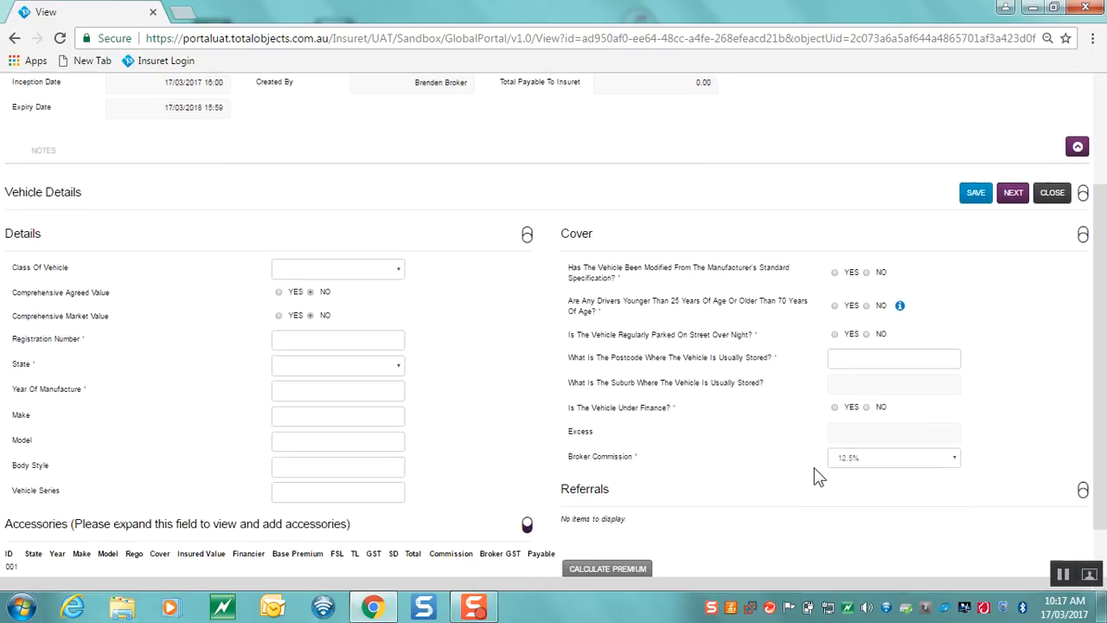
scroll(819, 477, down, 1)
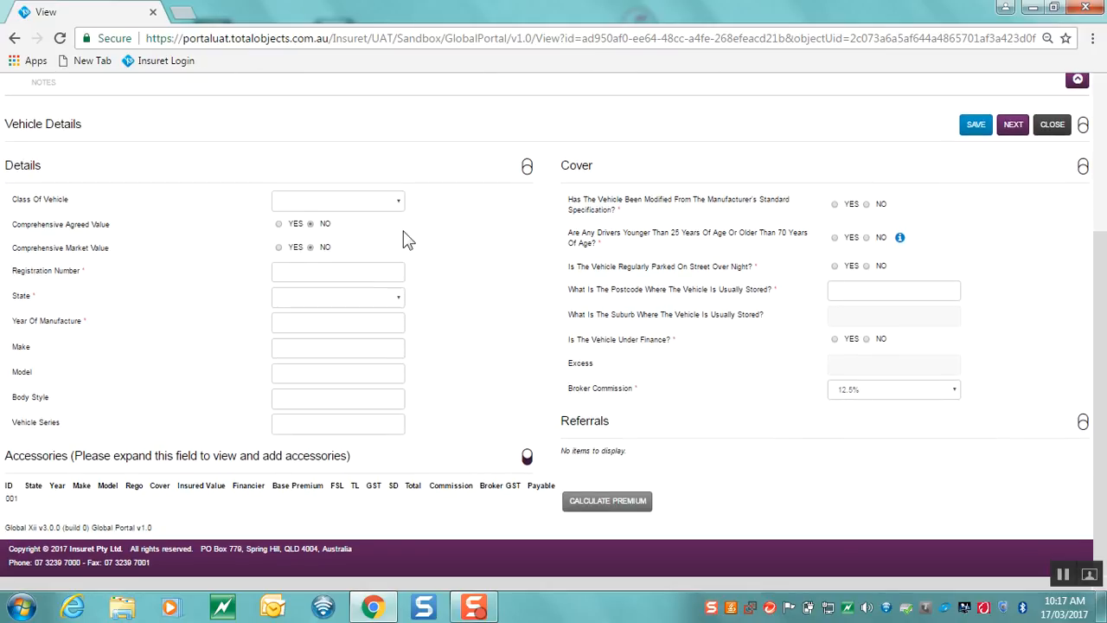
click(363, 201)
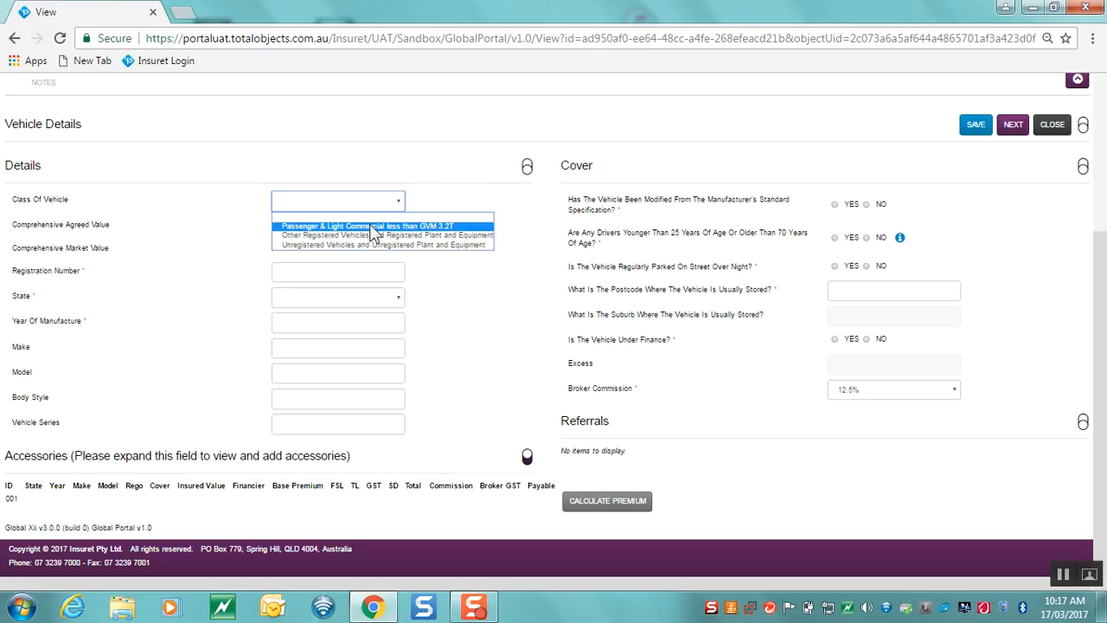
click(370, 227)
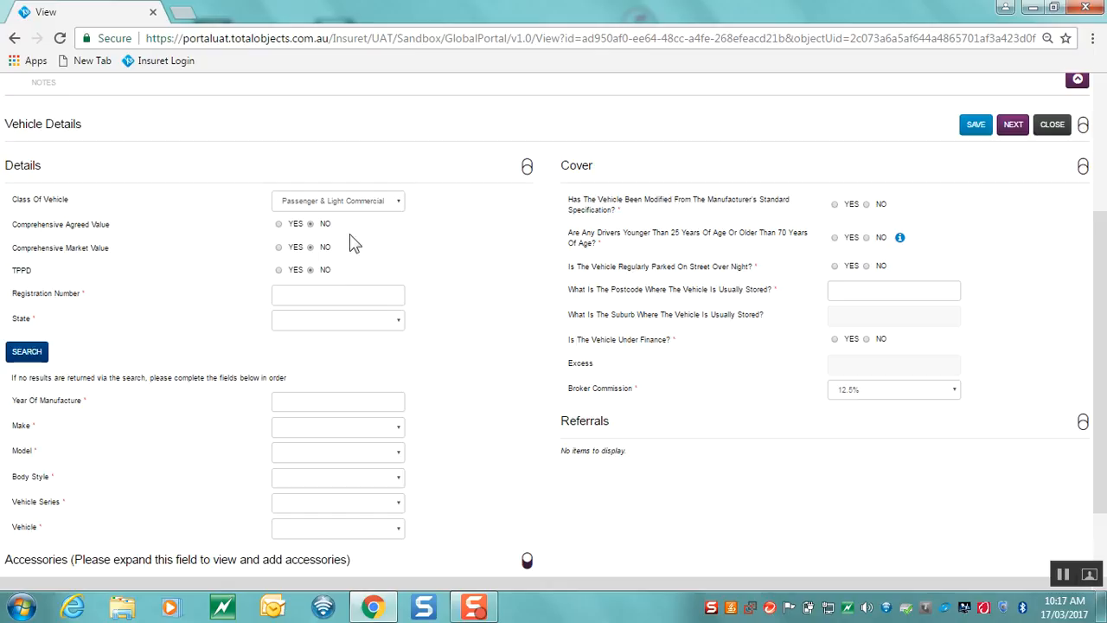
Enter agreed value 100 and look up QLD registration 111aaa, finding a 2007 Honda CR-V
click(281, 225)
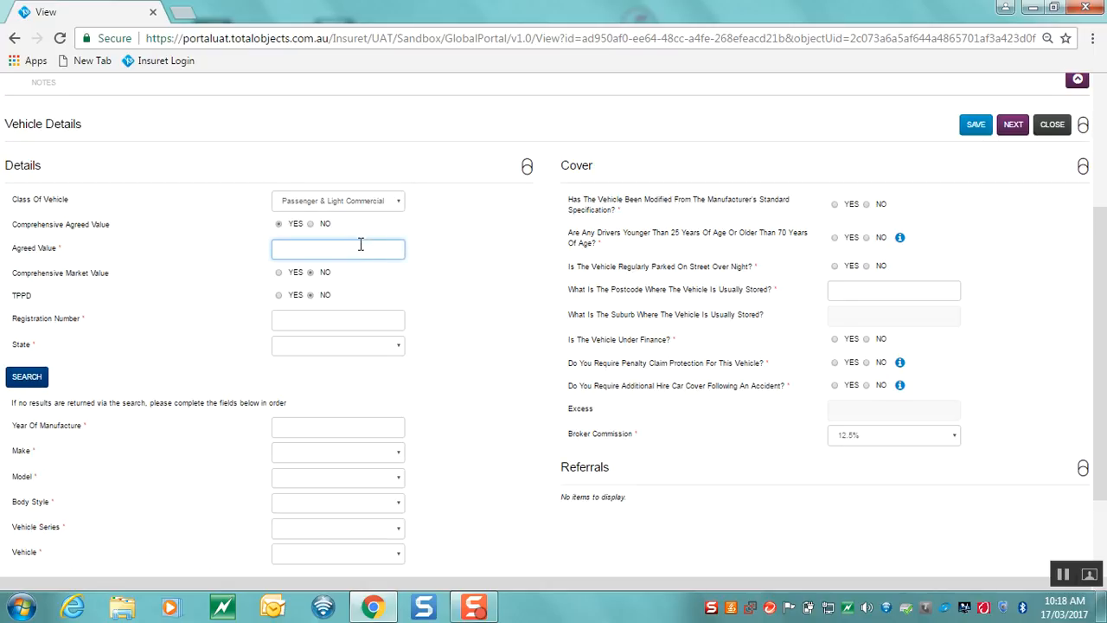
text(00)
click(388, 325)
text(111aaa)
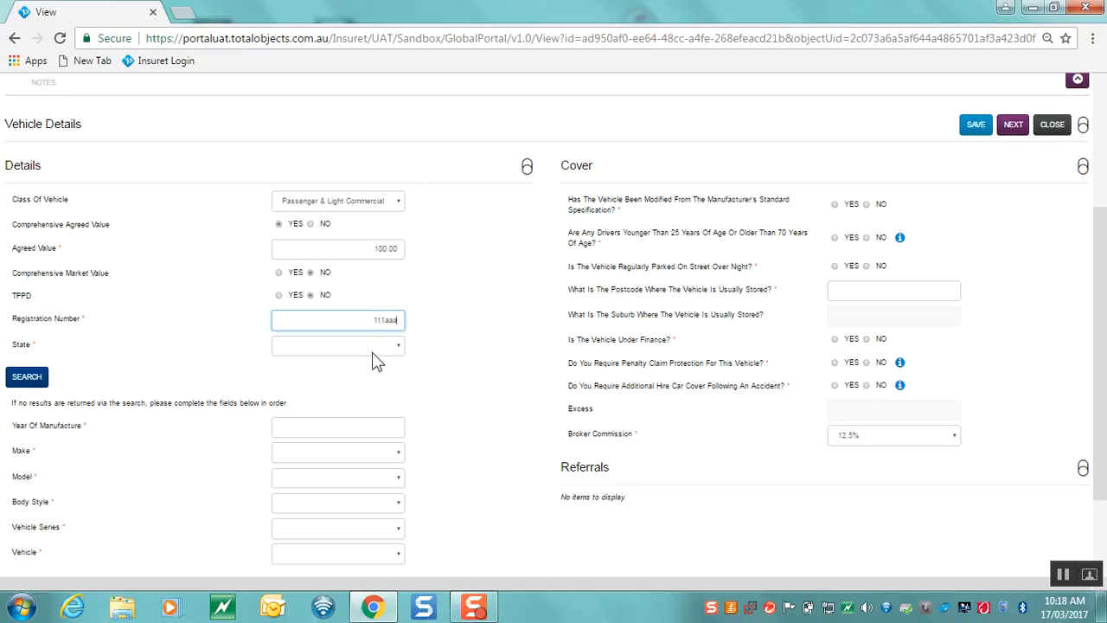
click(371, 351)
click(320, 404)
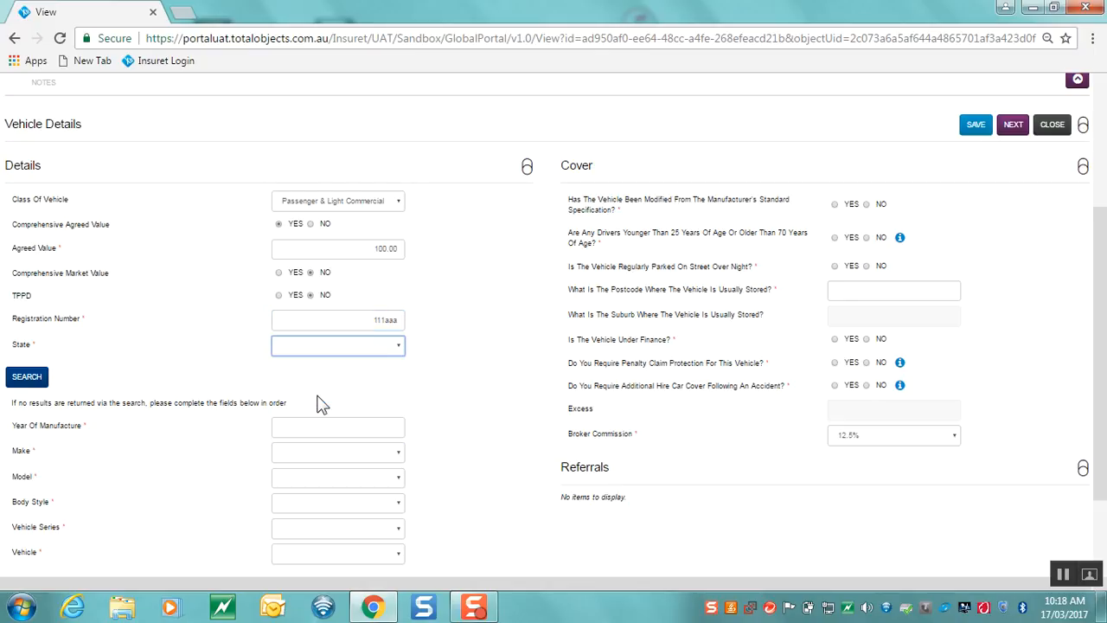
click(36, 381)
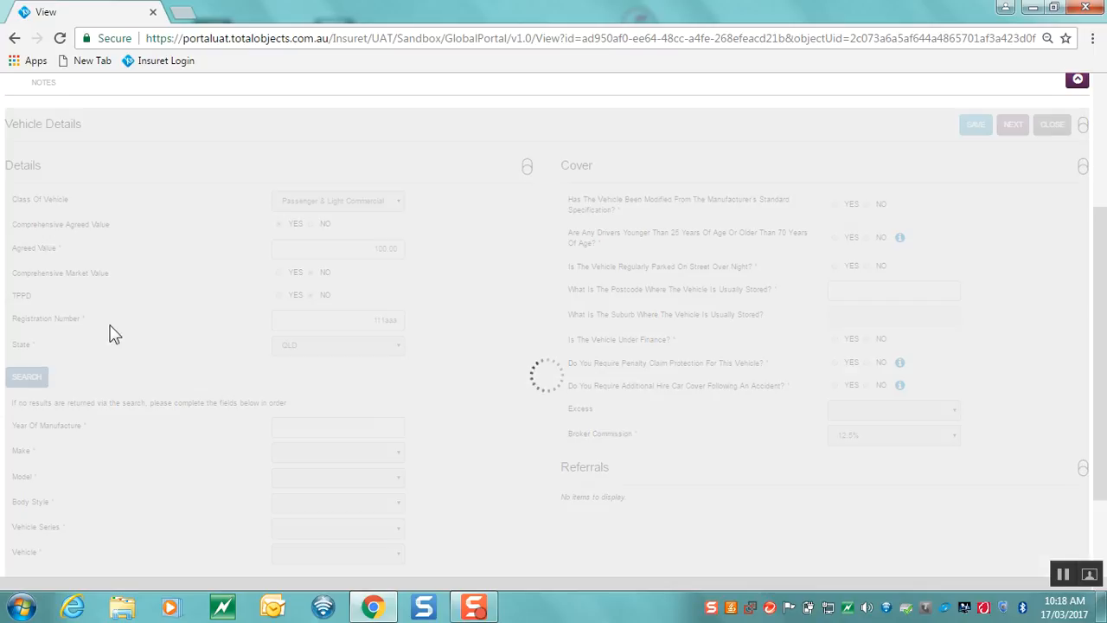
Switch the vehicle's cover to Comprehensive Market Value
scroll(524, 459, down, 3)
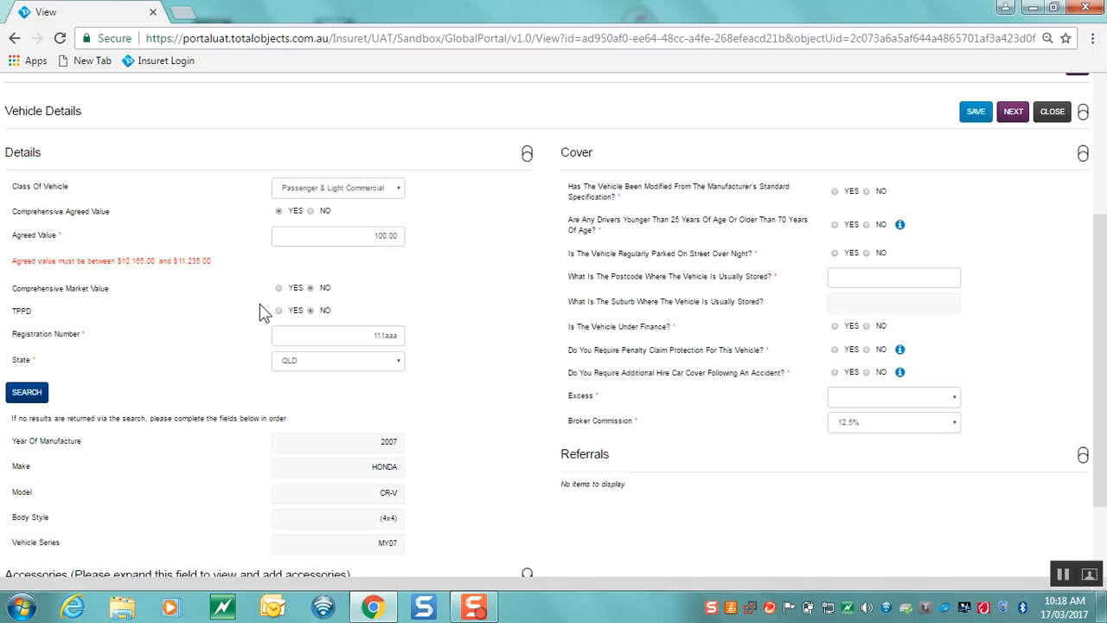
click(278, 288)
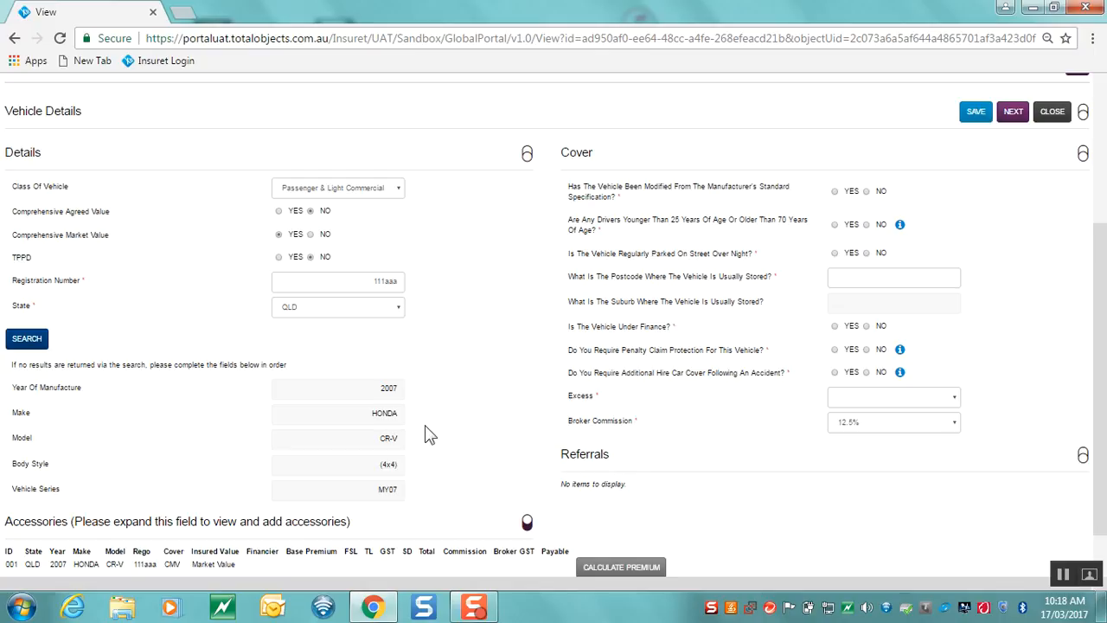
scroll(435, 435, down, 1)
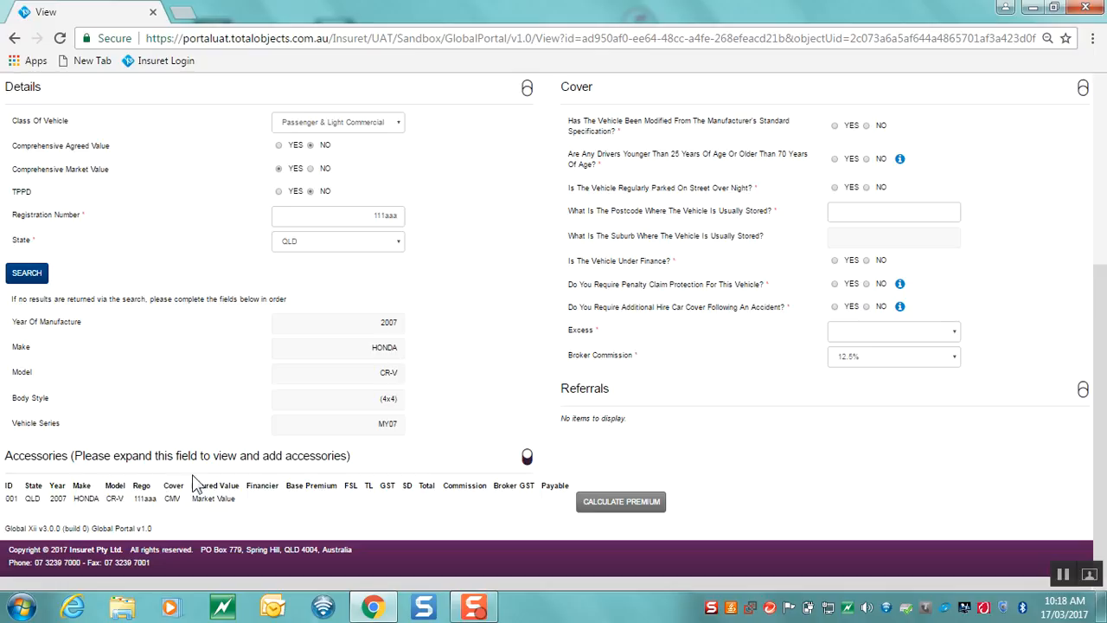
Tick Sign Writing under Common Accessories with a 2,000.00 declared value
click(527, 456)
scroll(527, 469, down, 3)
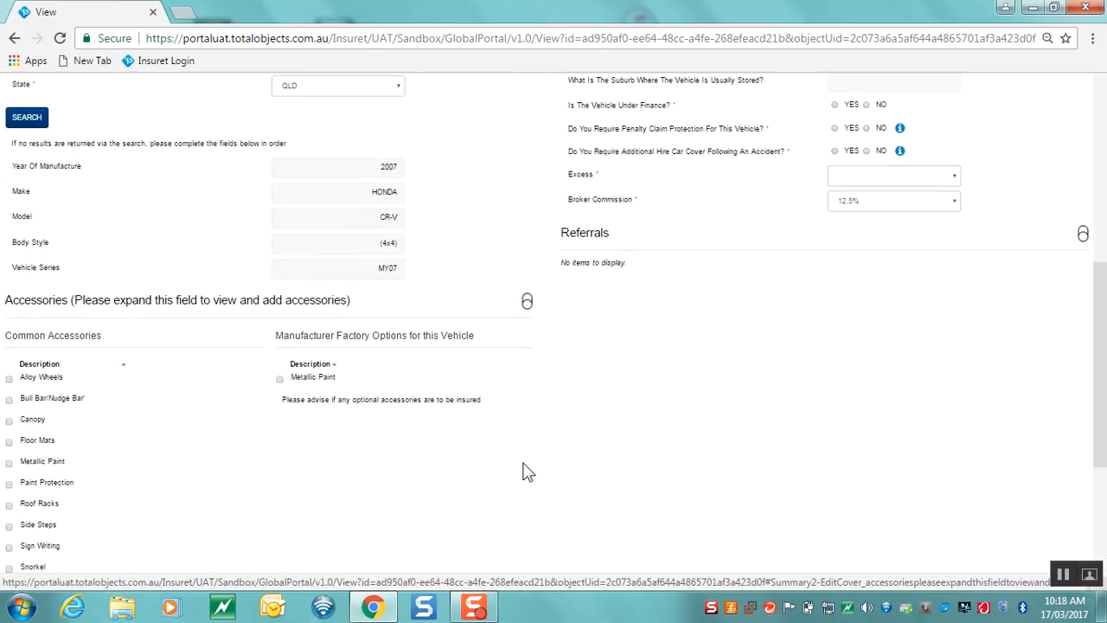
scroll(529, 471, down, 1)
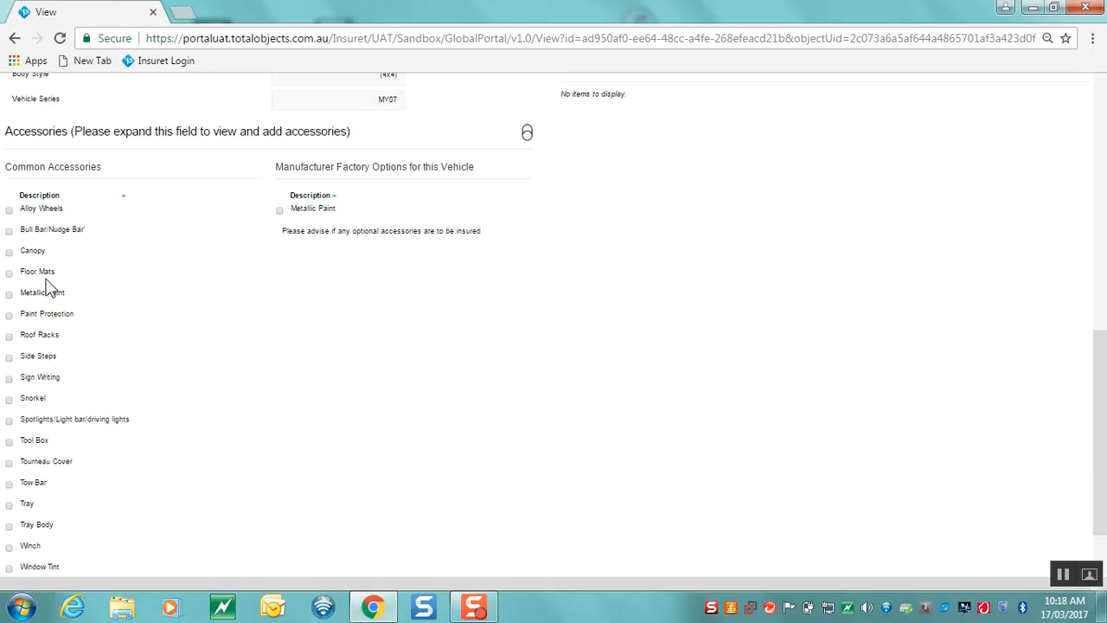
scroll(141, 271, down, 1)
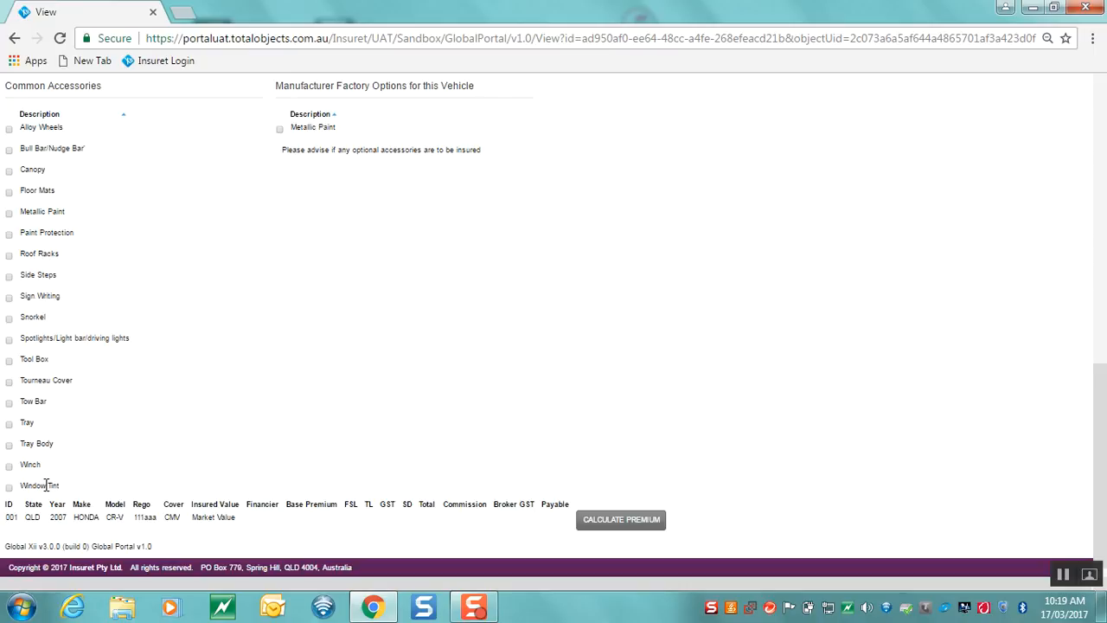
click(9, 298)
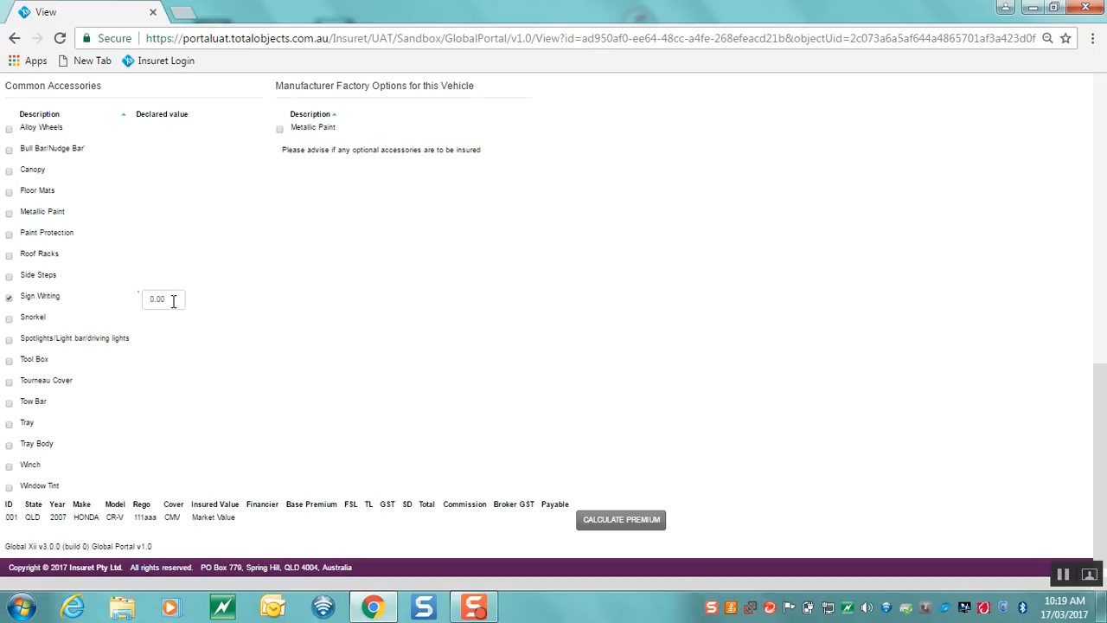
drag(173, 300, 149, 300)
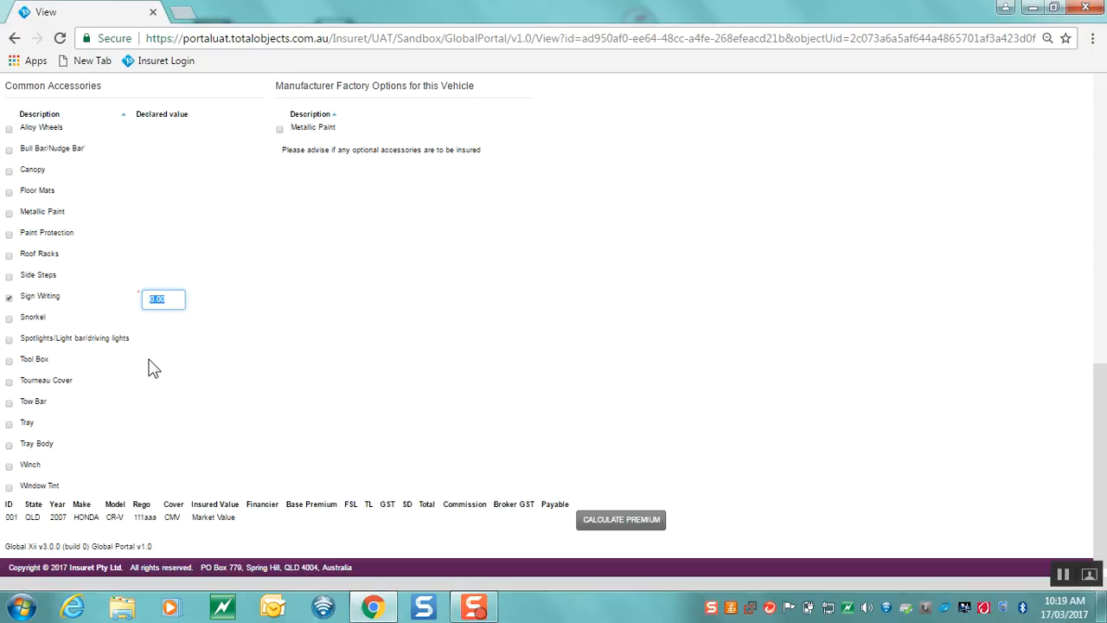
text(7)
key(BackSpace)
text(2000)
click(10, 299)
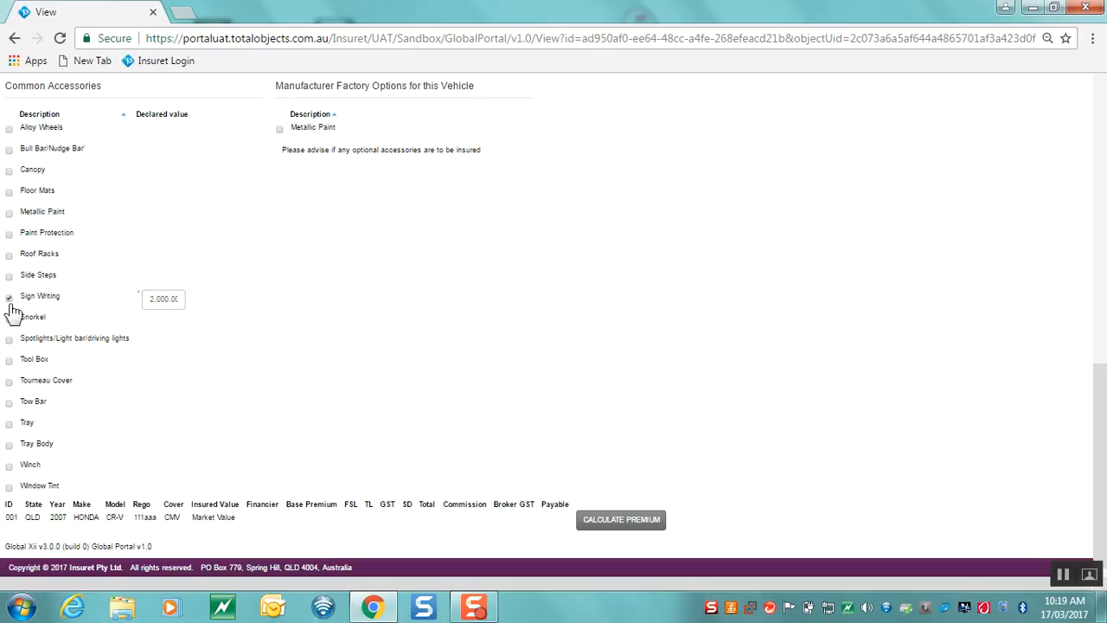
Untick Sign Writing so it is no longer an insured accessory
click(9, 298)
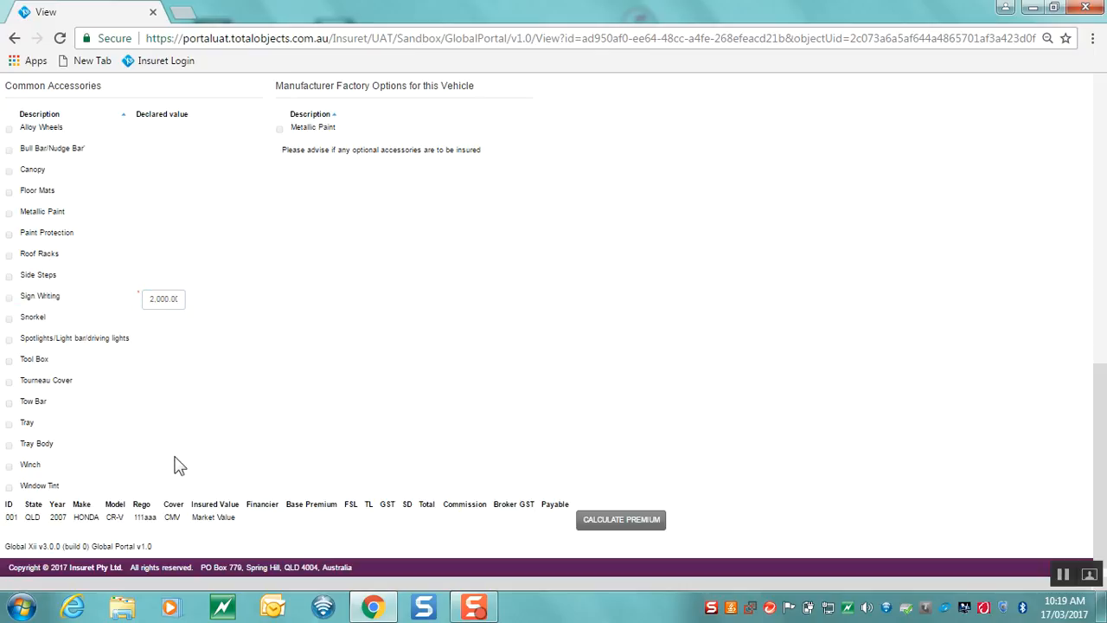
scroll(464, 322, up, 2)
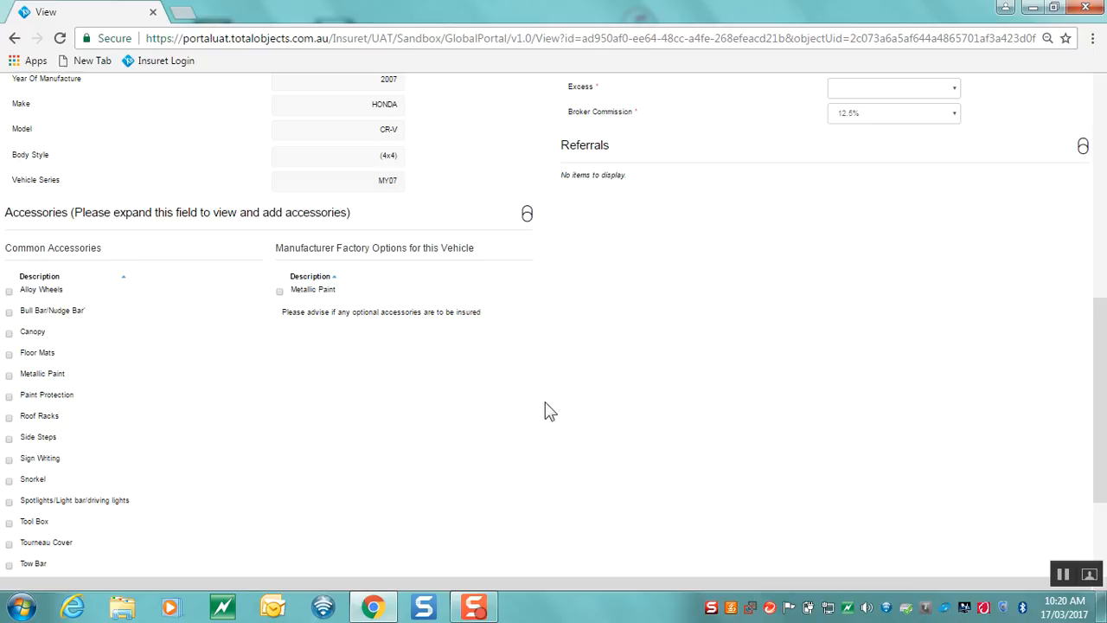
scroll(566, 418, up, 5)
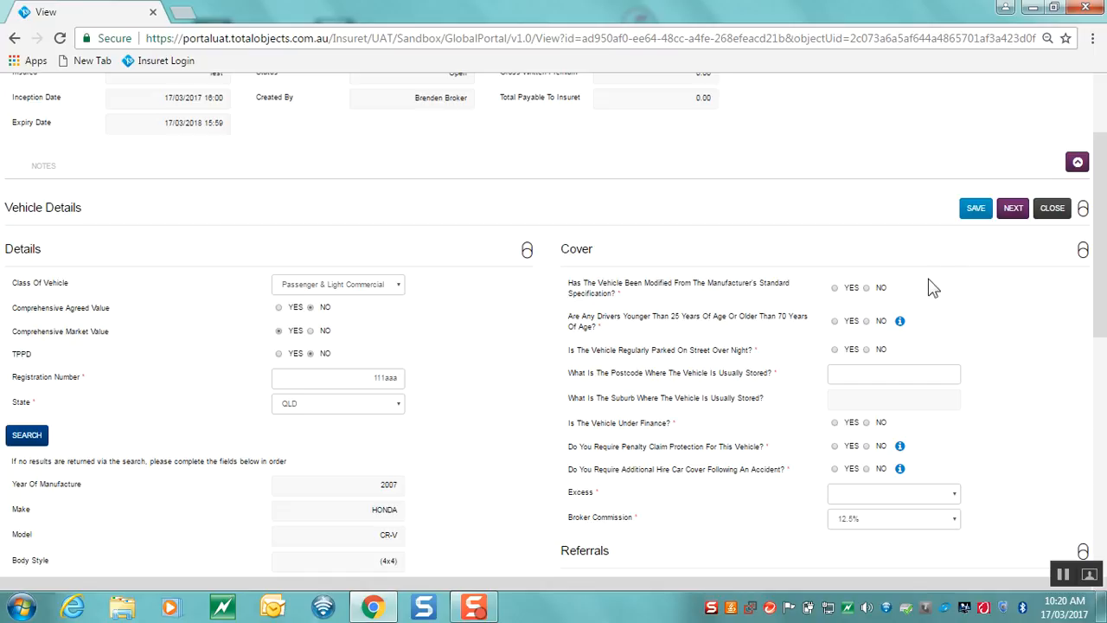
Answer No for modified vehicle, drivers under 25 or over 70, and overnight street parking
click(837, 289)
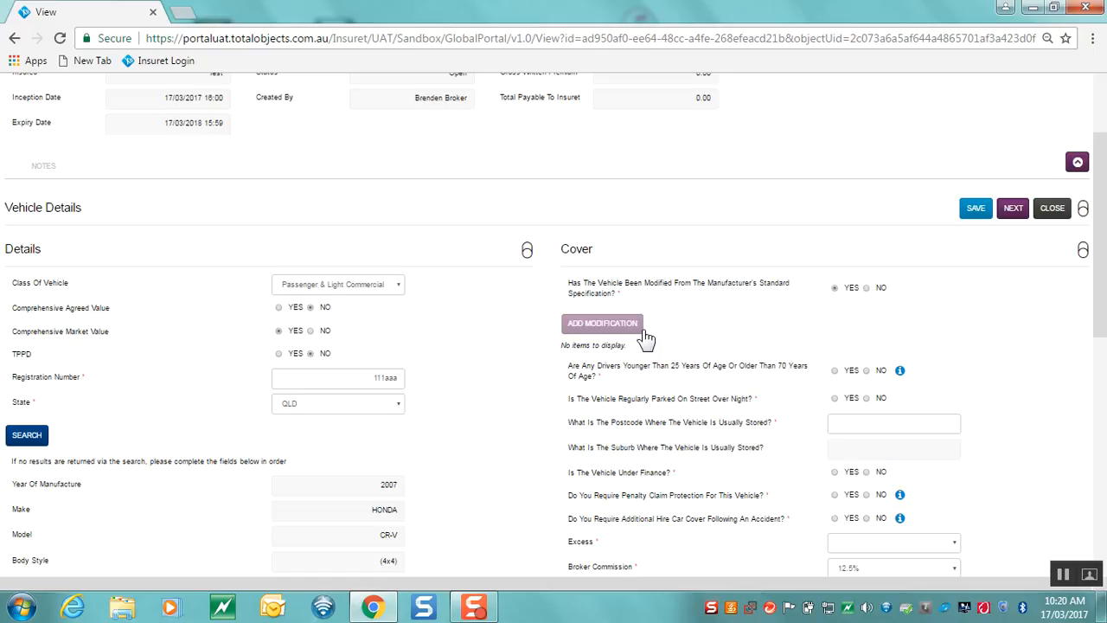
click(867, 288)
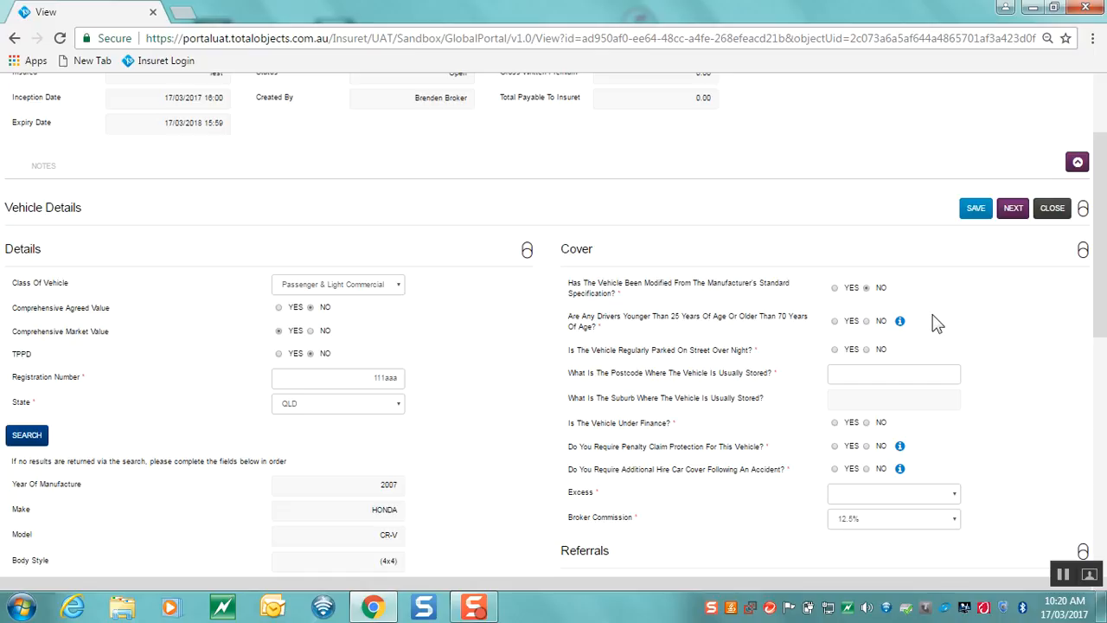
mouse_move(904, 331)
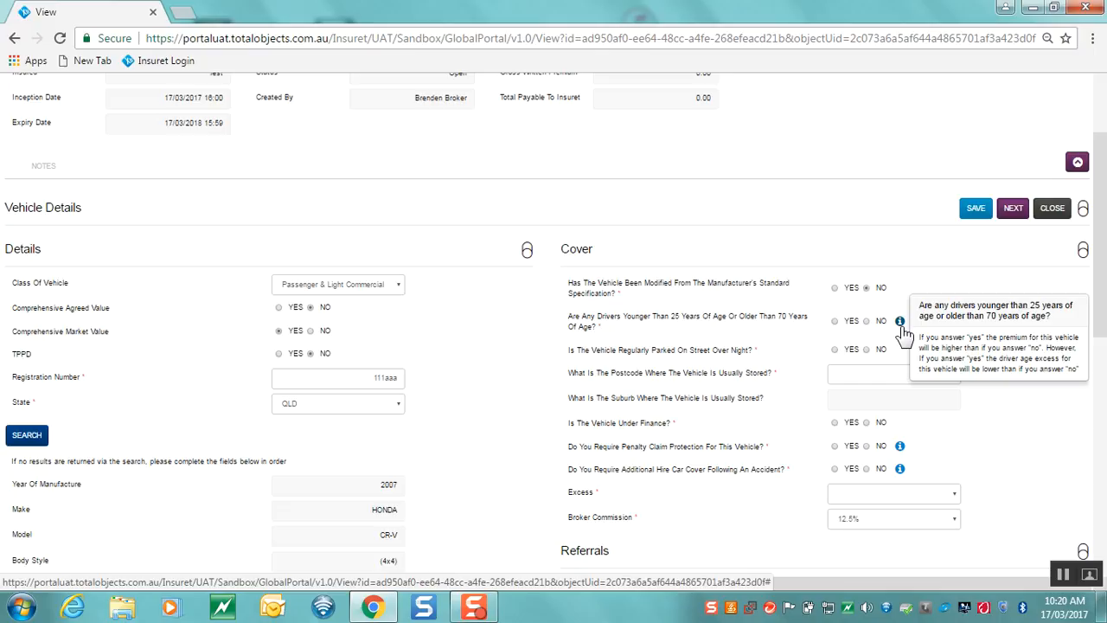
click(867, 321)
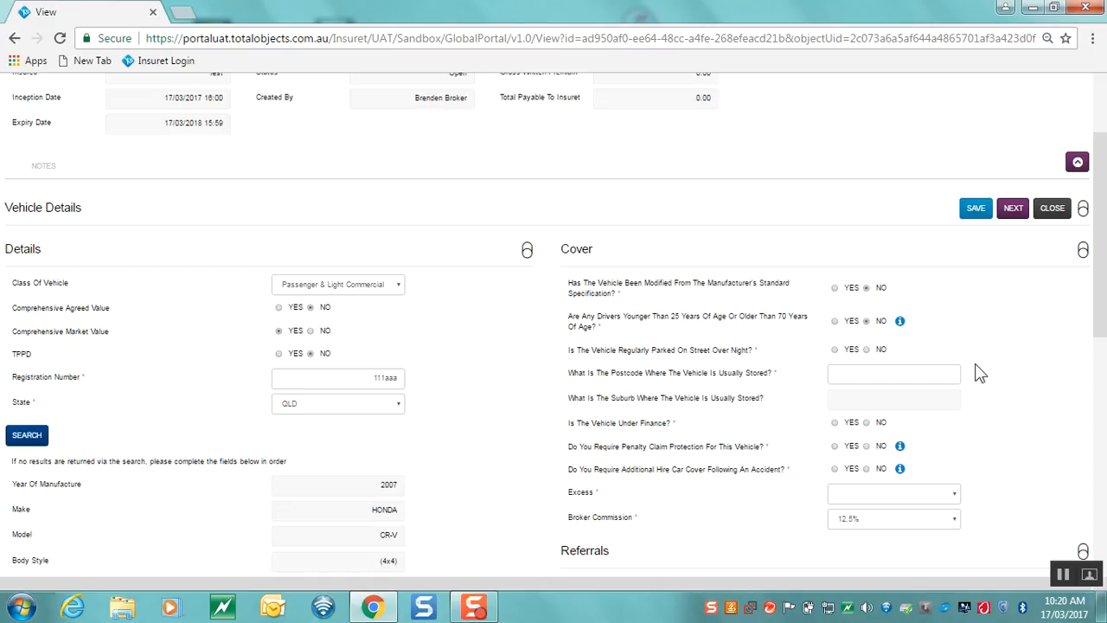
click(880, 351)
Enter storage postcode 4000, choose suburb BRISBANE CITY, and mark the vehicle Under Finance
click(922, 370)
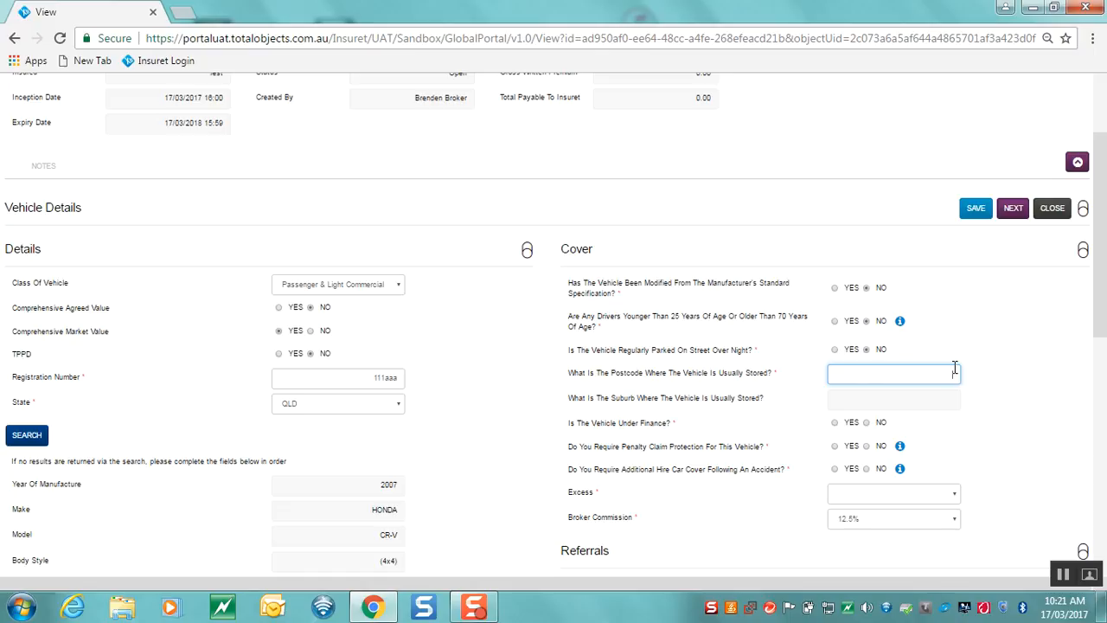
text(4000)
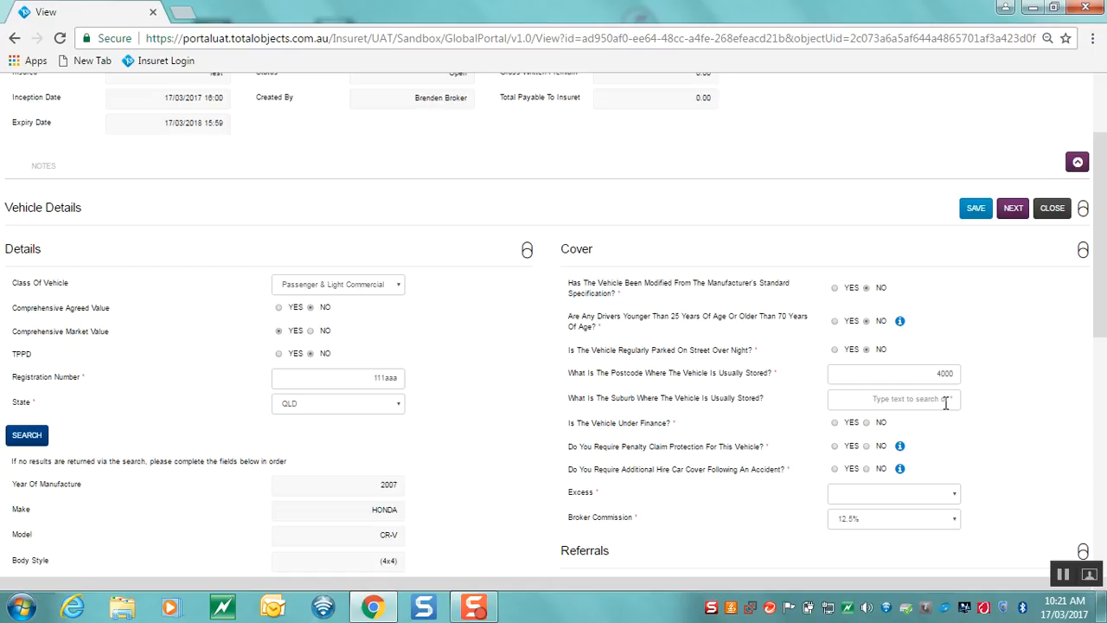
click(947, 403)
text(b)
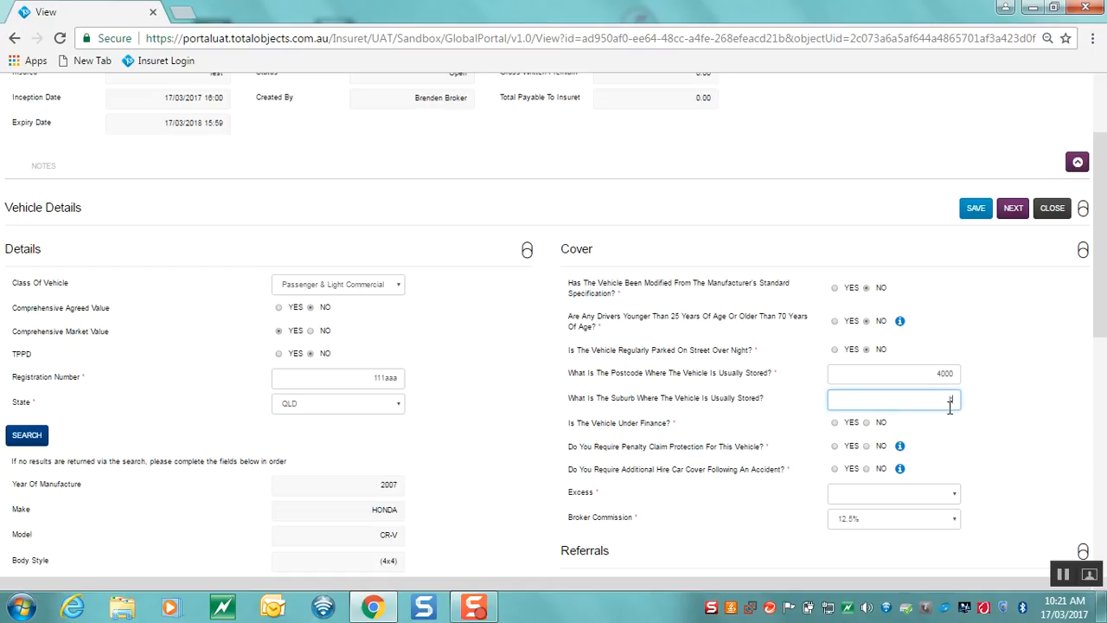
text(ri)
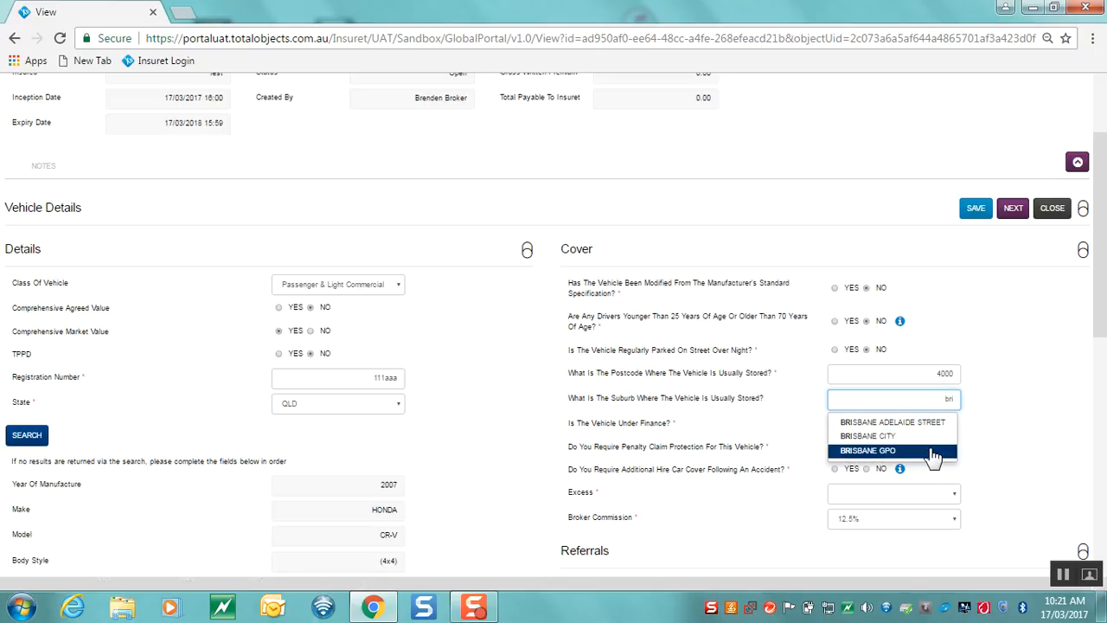
drag(932, 398, 976, 421)
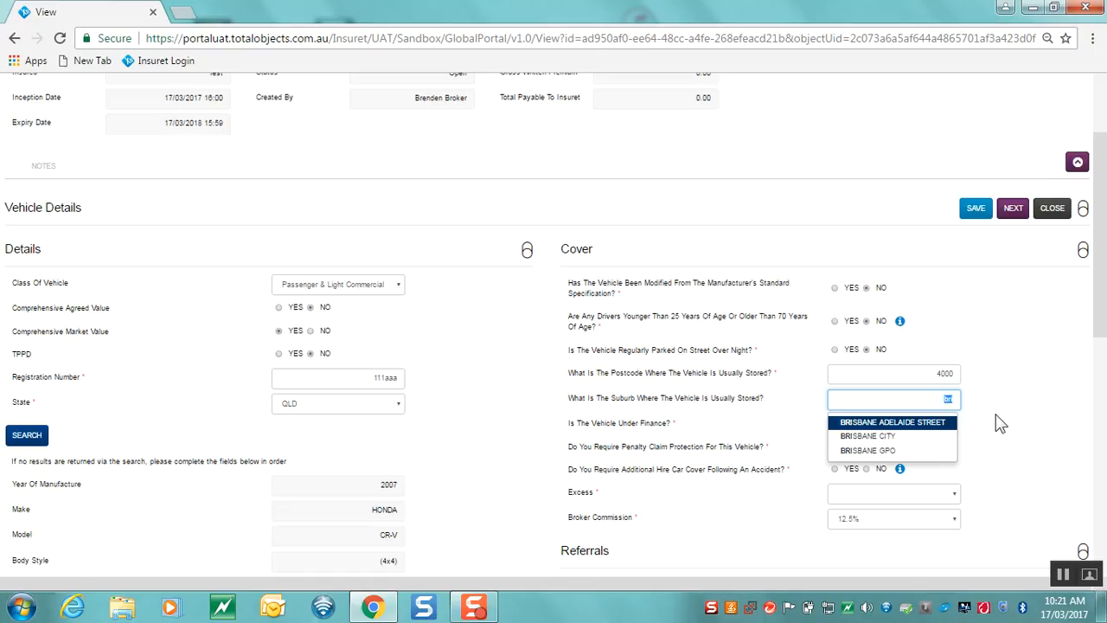
key(BackSpace)
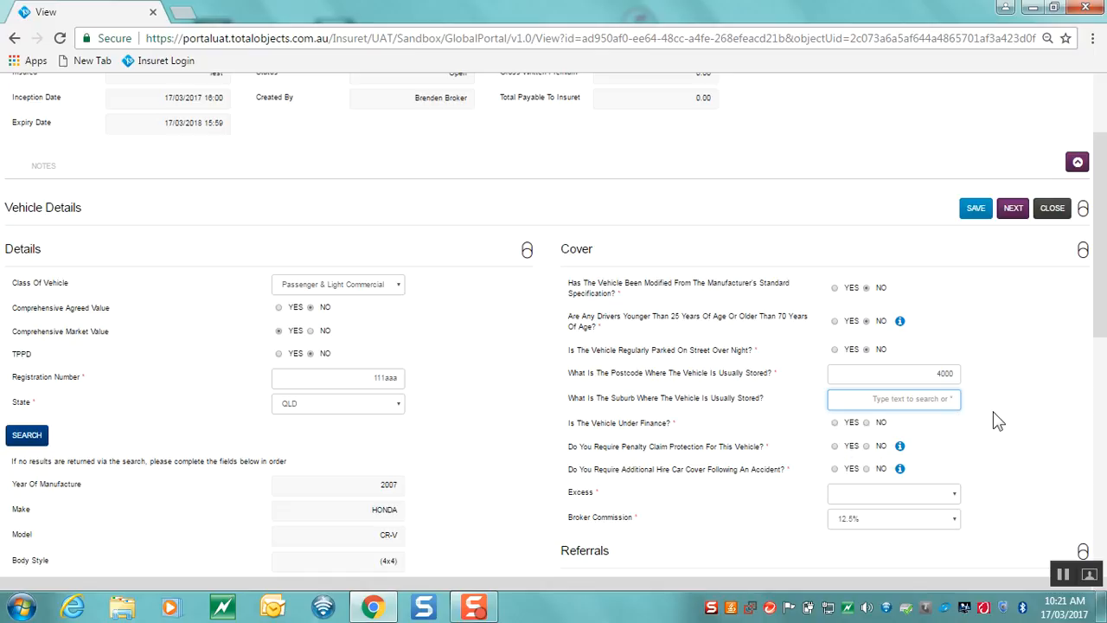
text(*)
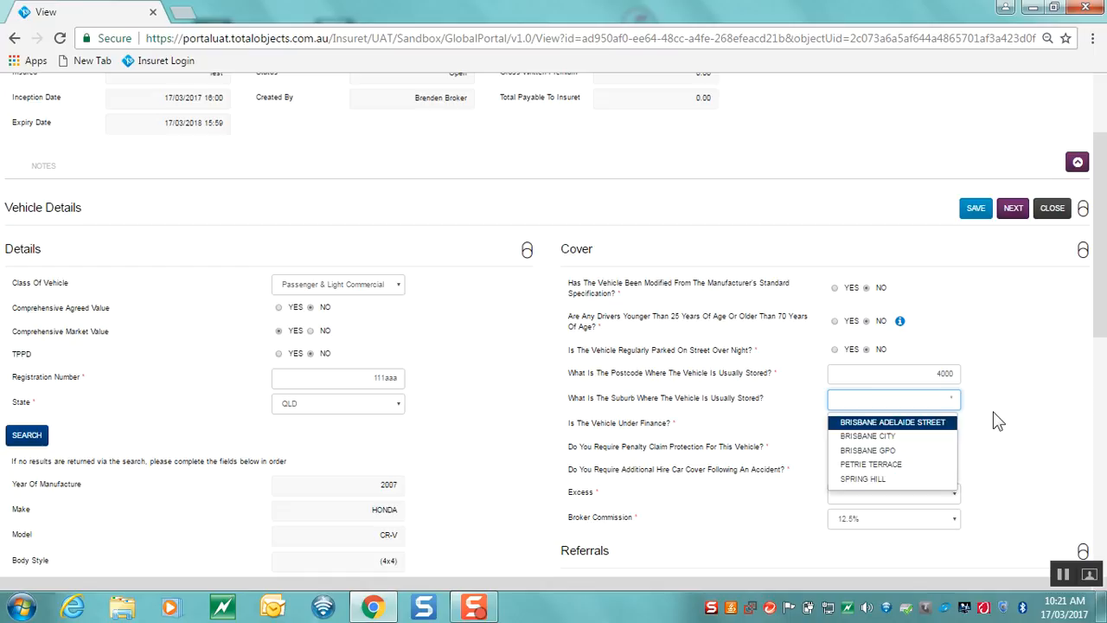
click(900, 437)
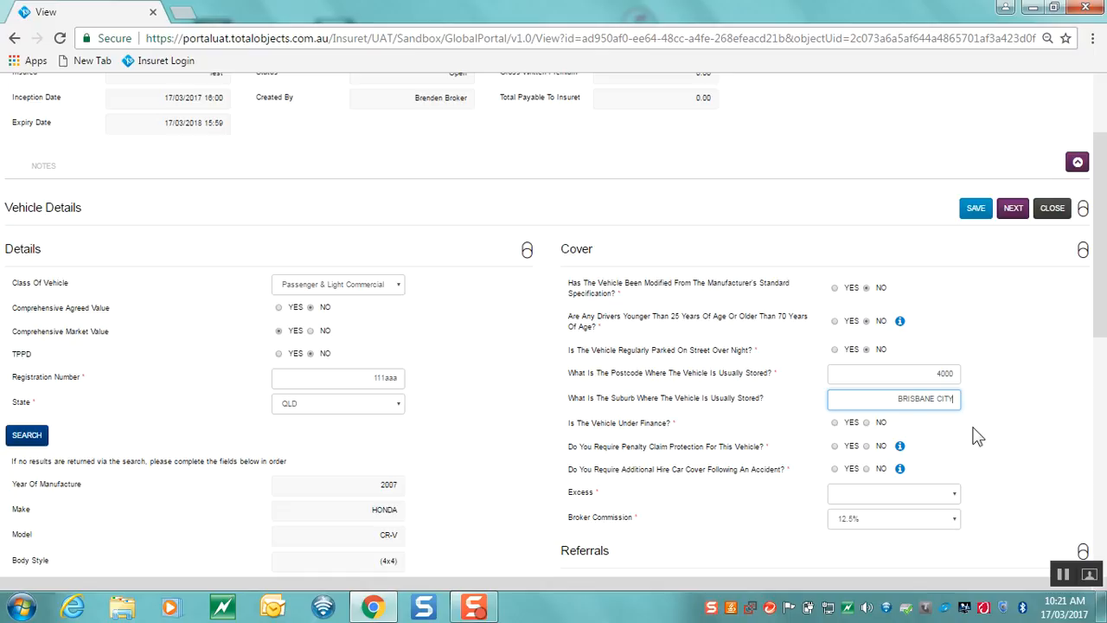
click(834, 424)
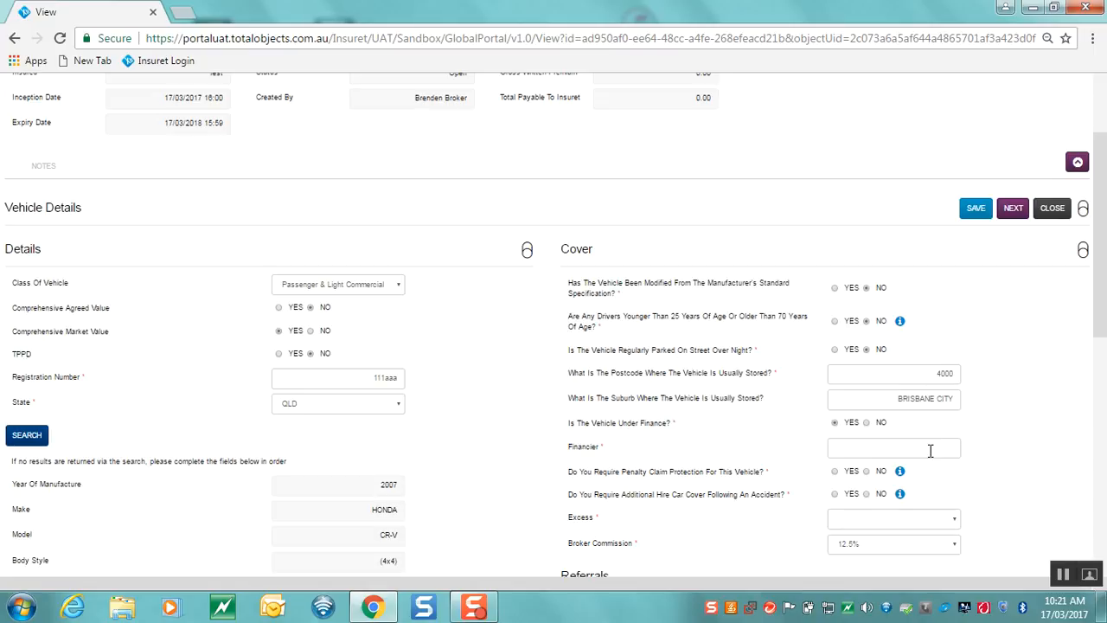
Answer No to Under Finance and Penalty Claim Protection, and set the excess to 500
click(866, 423)
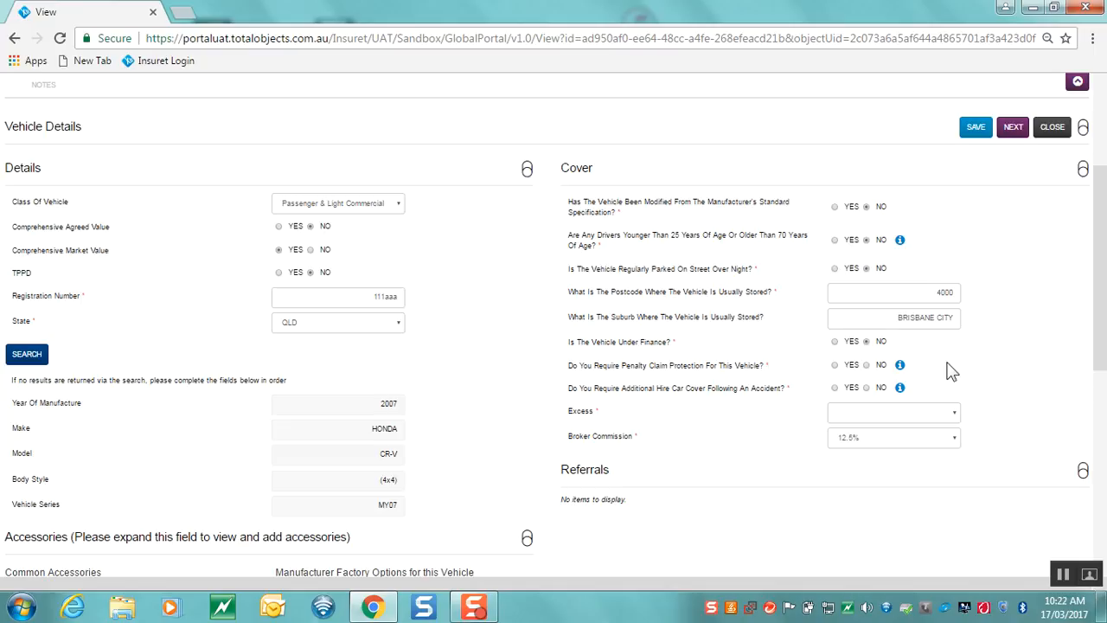
click(867, 364)
click(926, 423)
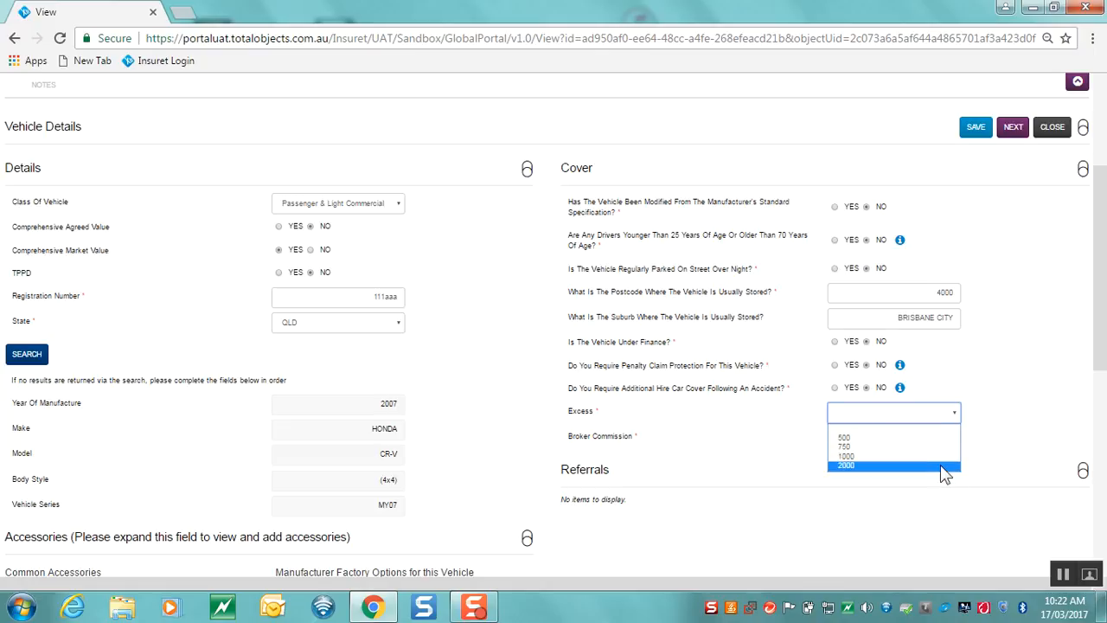
click(941, 438)
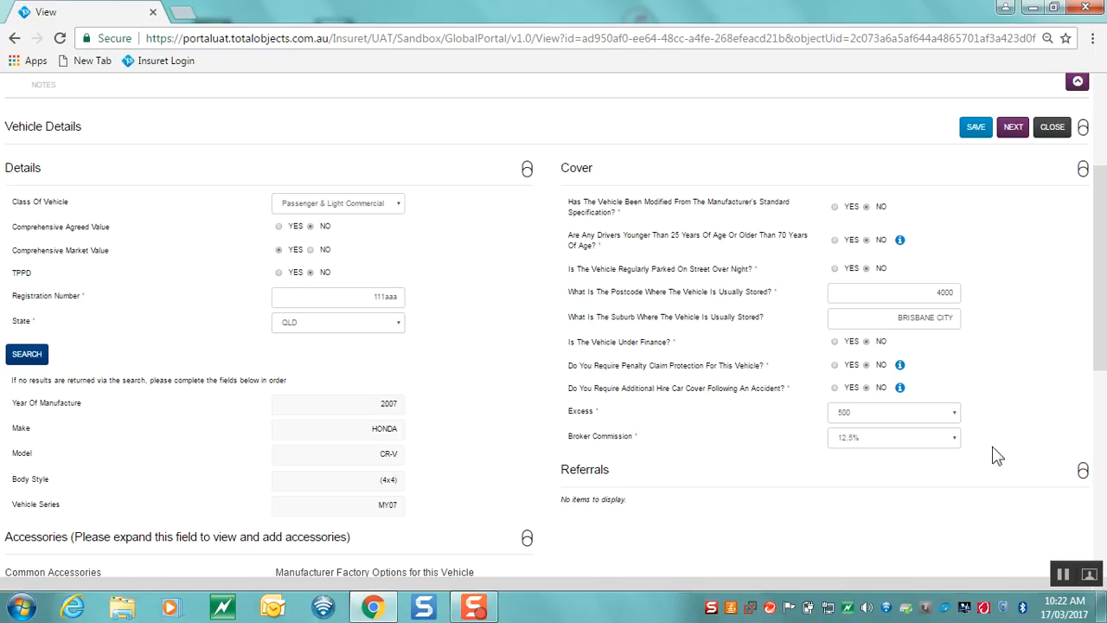
Keep Broker Commission at 12.5%
click(952, 443)
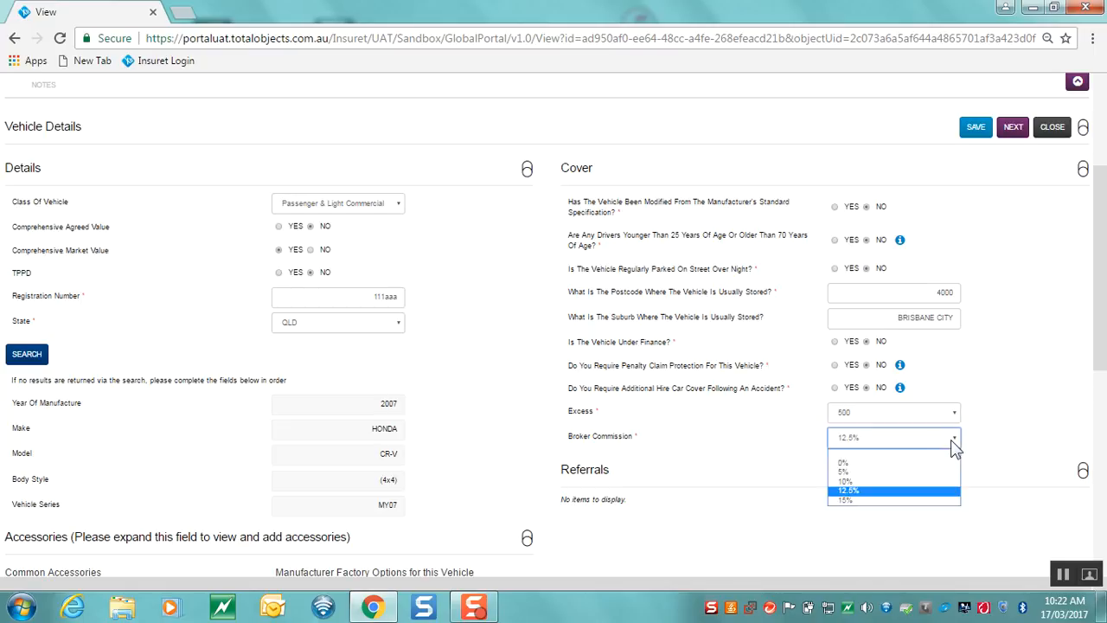
click(940, 489)
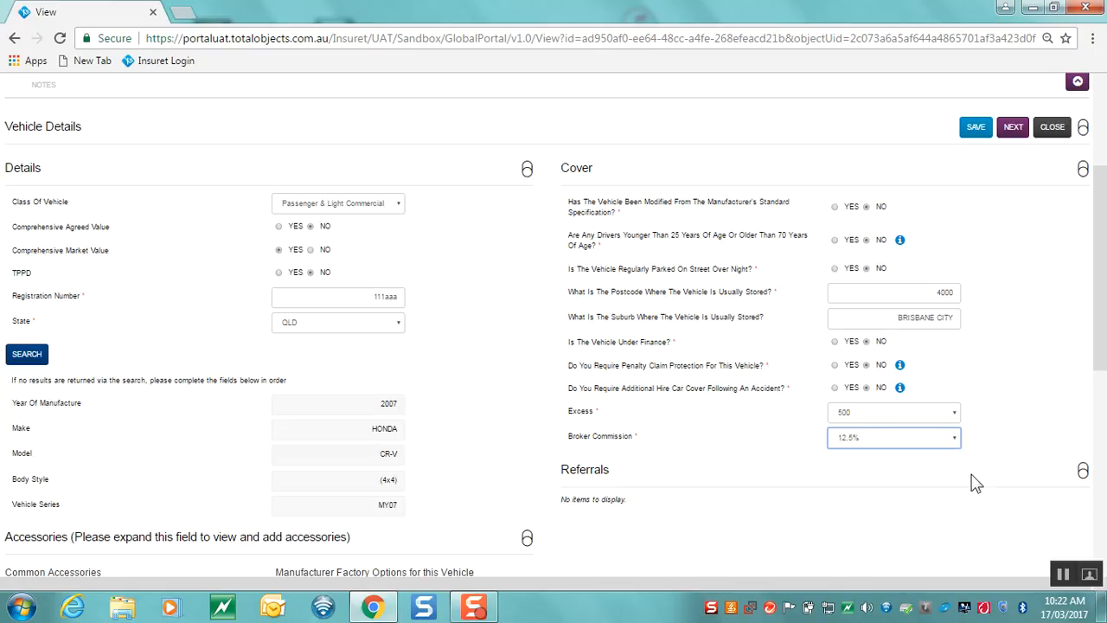
scroll(975, 483, down, 3)
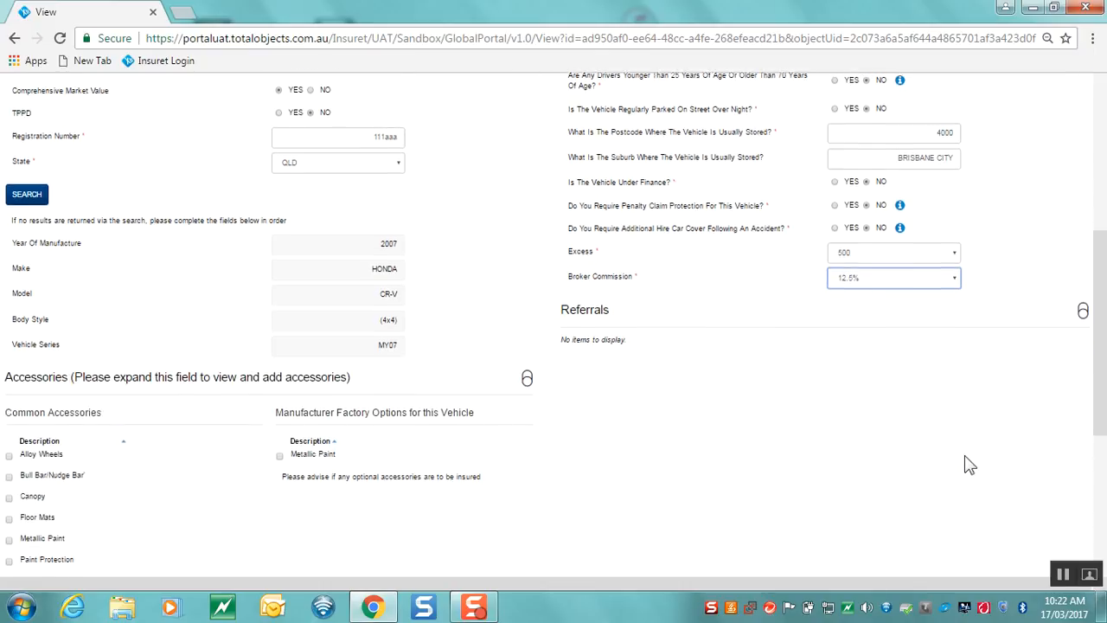
scroll(935, 411, down, 1)
scroll(935, 410, up, 4)
scroll(936, 408, down, 4)
Scroll through the form to review the premium: base 565.16, total 599.91
scroll(941, 404, down, 1)
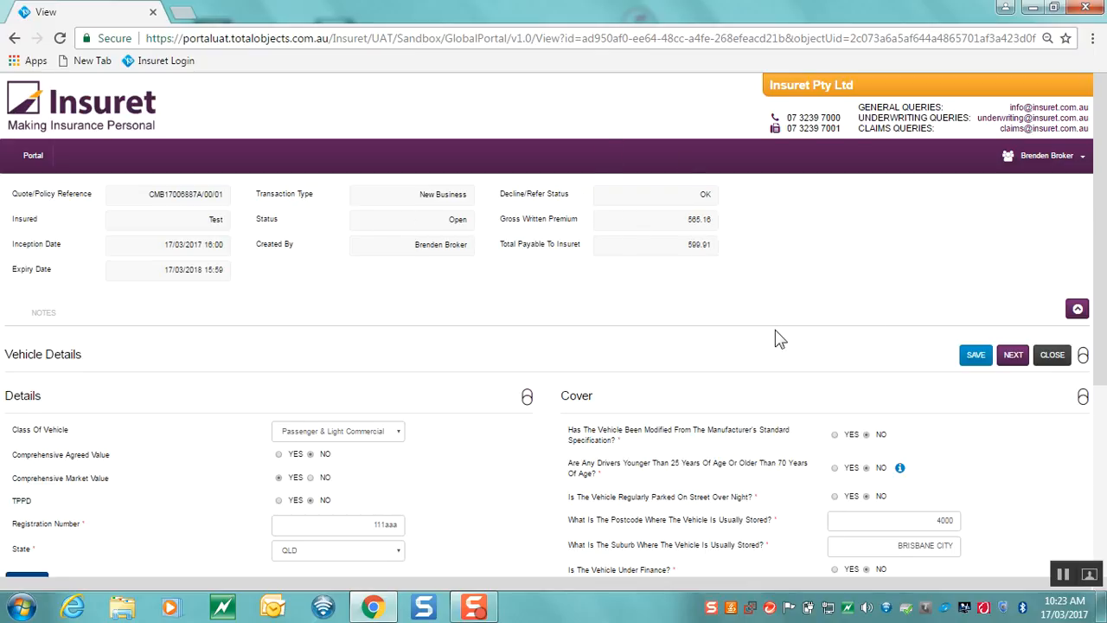
scroll(778, 336, down, 4)
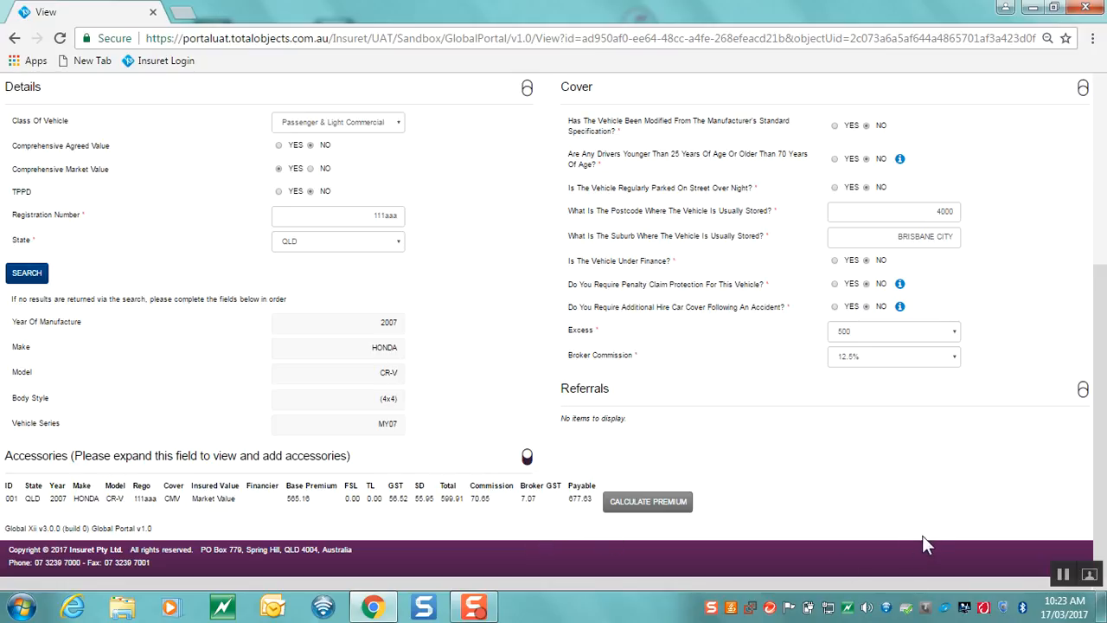
scroll(913, 508, up, 1)
scroll(913, 508, up, 2)
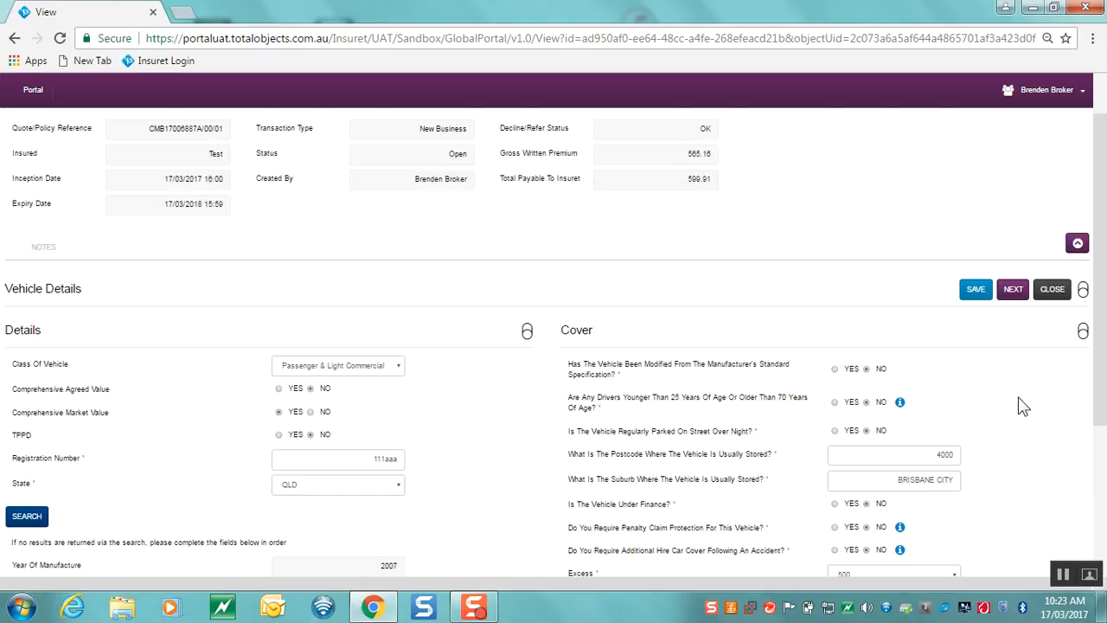
Continue to the policy page and reopen the Honda CR-V's vehicle details
click(1009, 289)
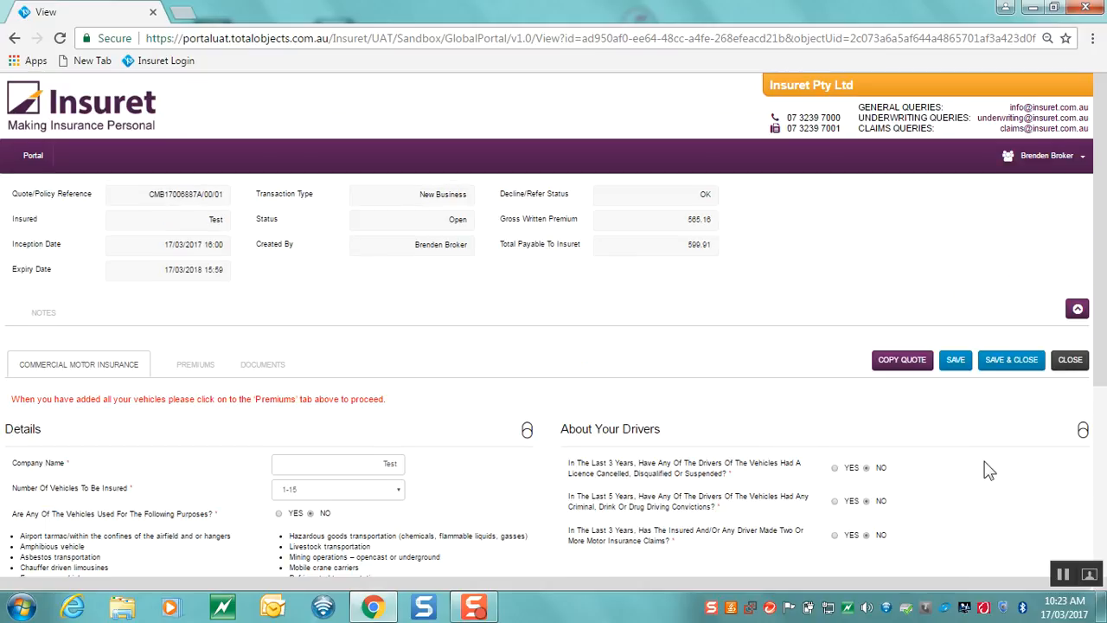
scroll(990, 471, down, 1)
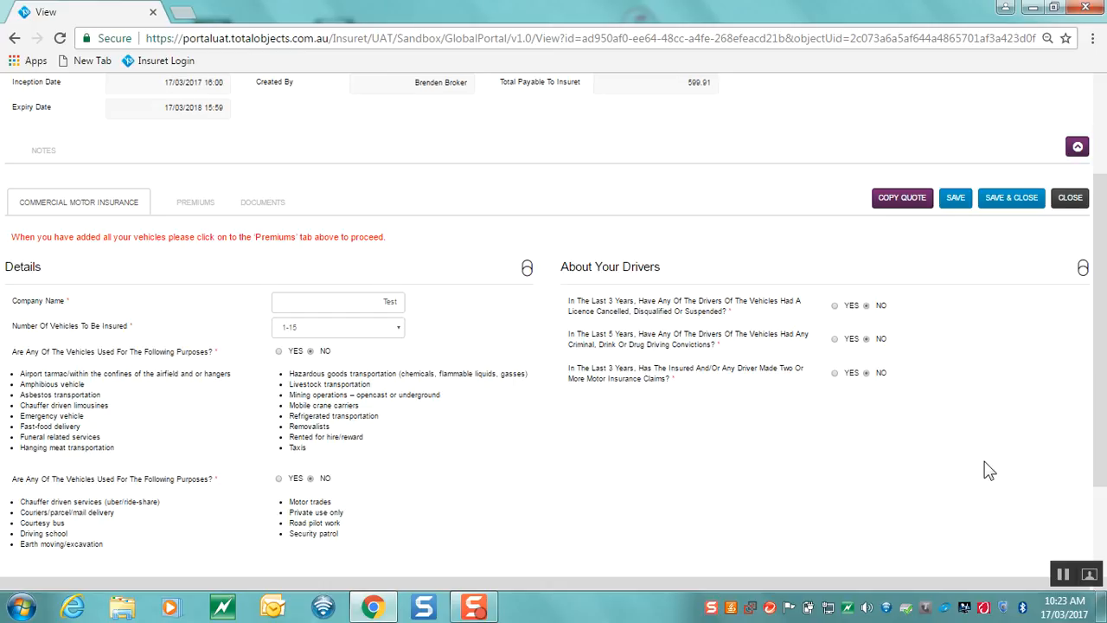
scroll(991, 472, down, 1)
scroll(978, 440, down, 1)
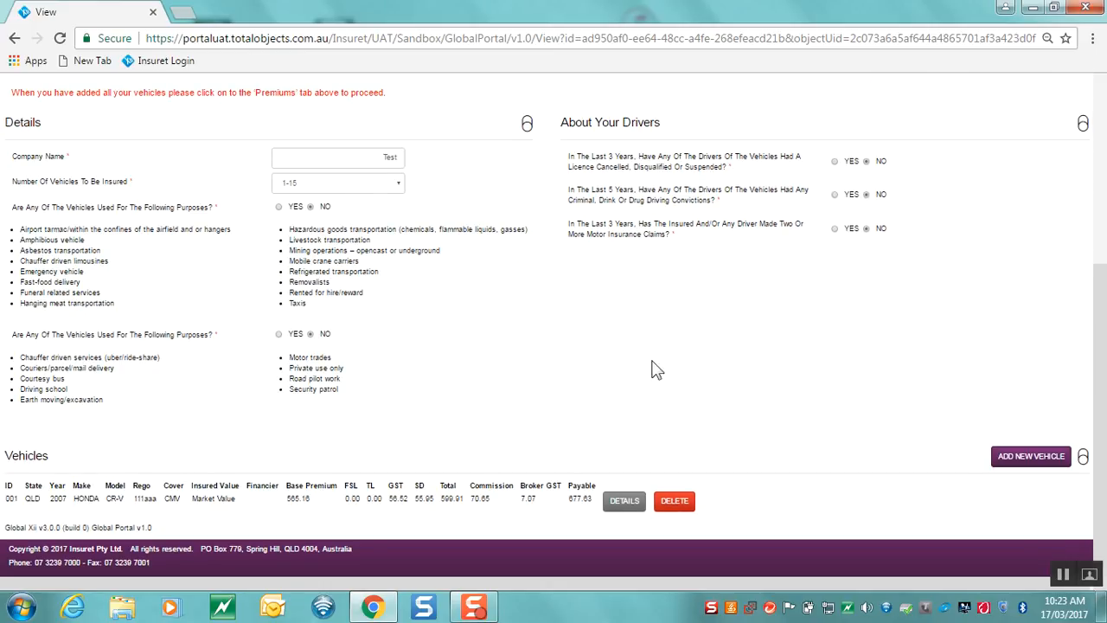
click(622, 507)
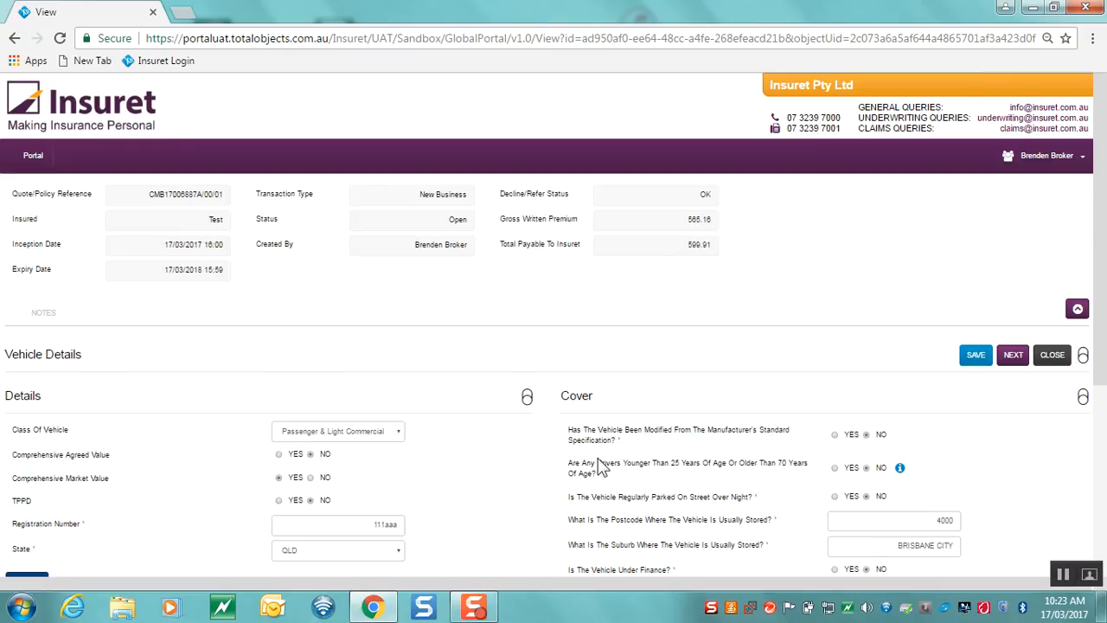
Recalculate the premium for the Honda CR-V
scroll(404, 470, down, 1)
scroll(404, 470, down, 2)
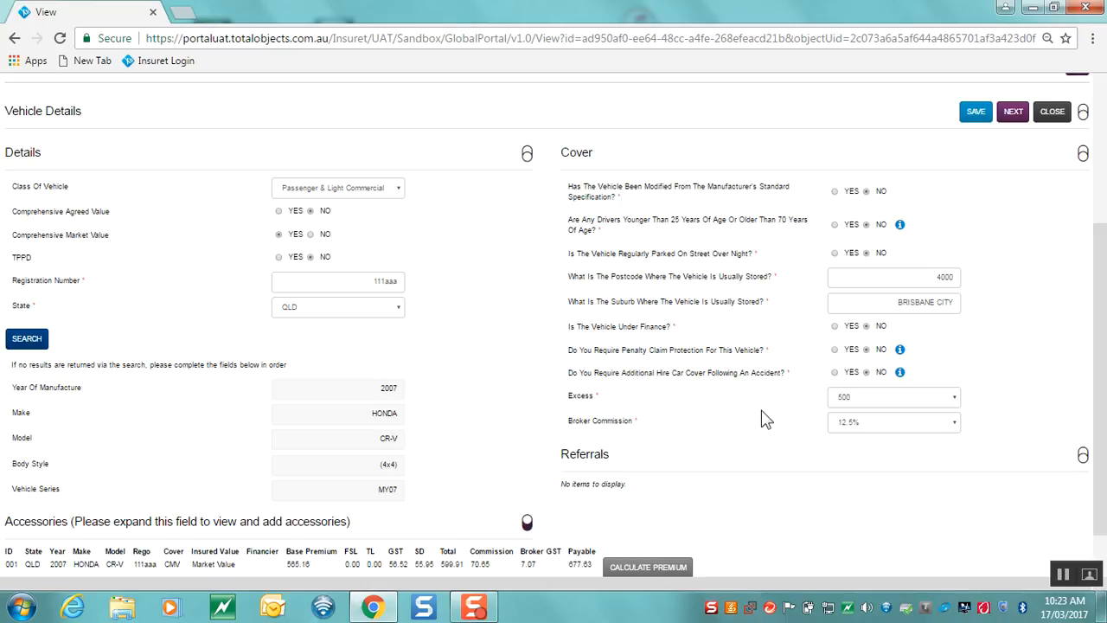
scroll(765, 414, down, 1)
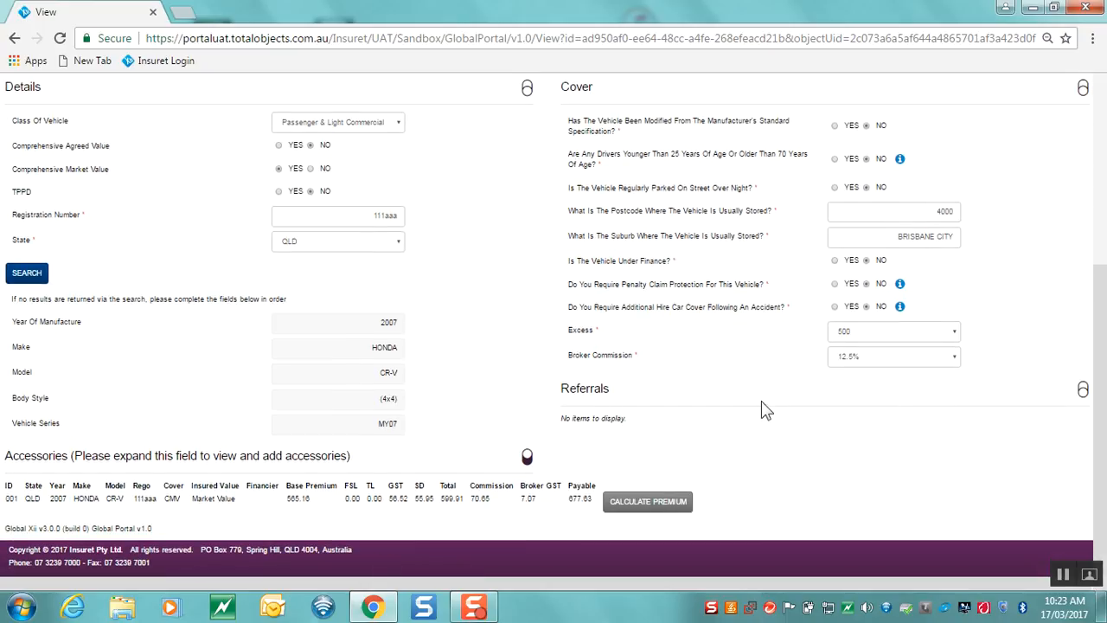
click(658, 510)
Finish the vehicle details, return to the policy and open its Premiums section
scroll(915, 476, up, 2)
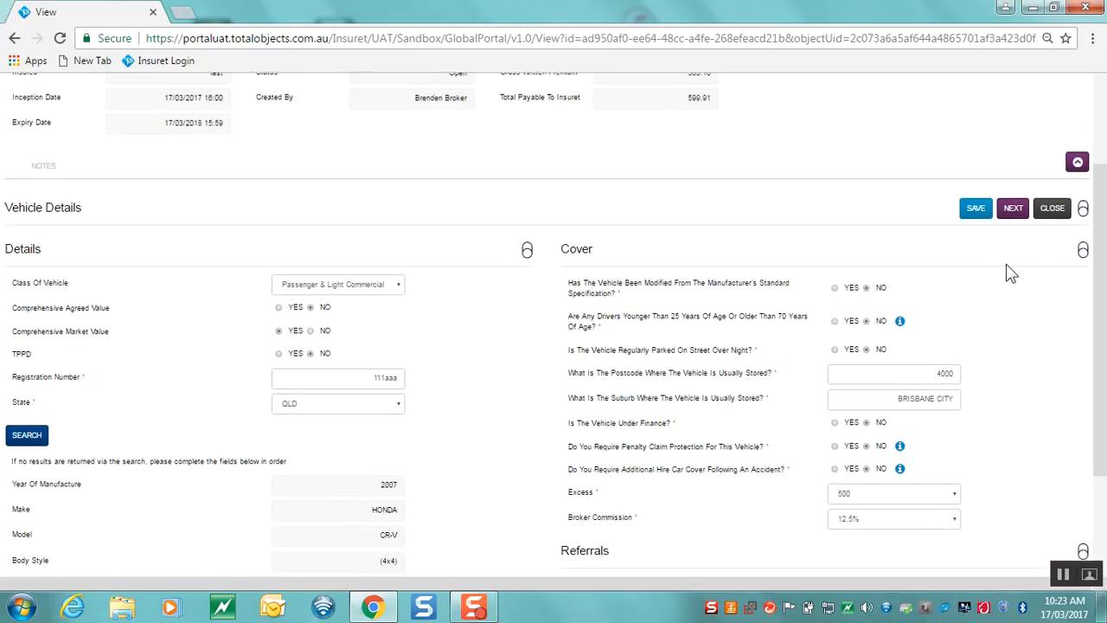
click(1019, 215)
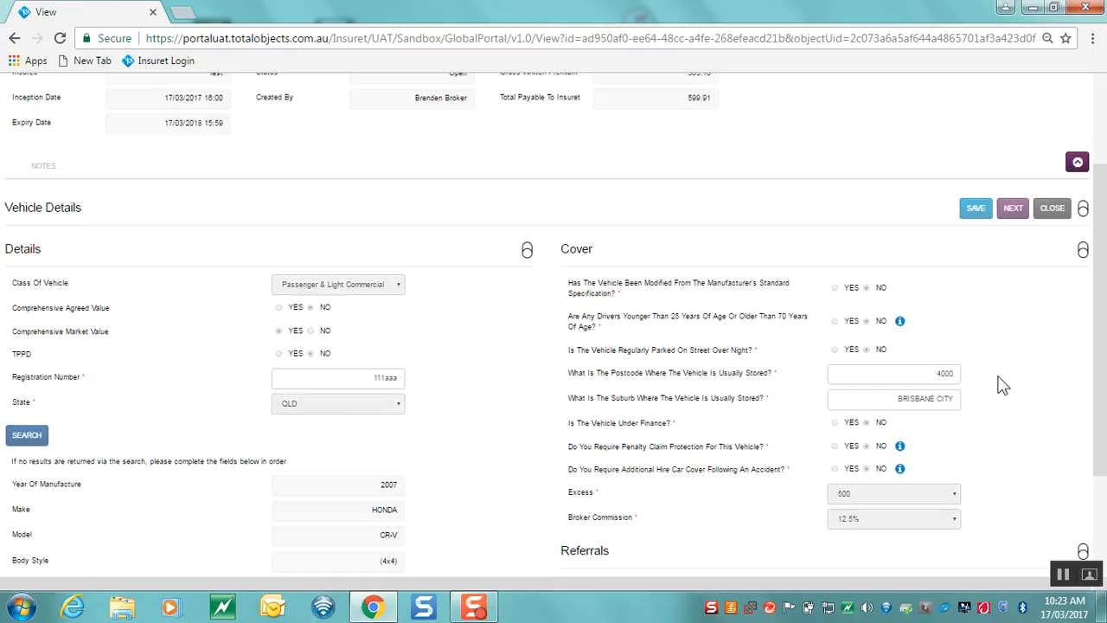
scroll(1001, 385, down, 3)
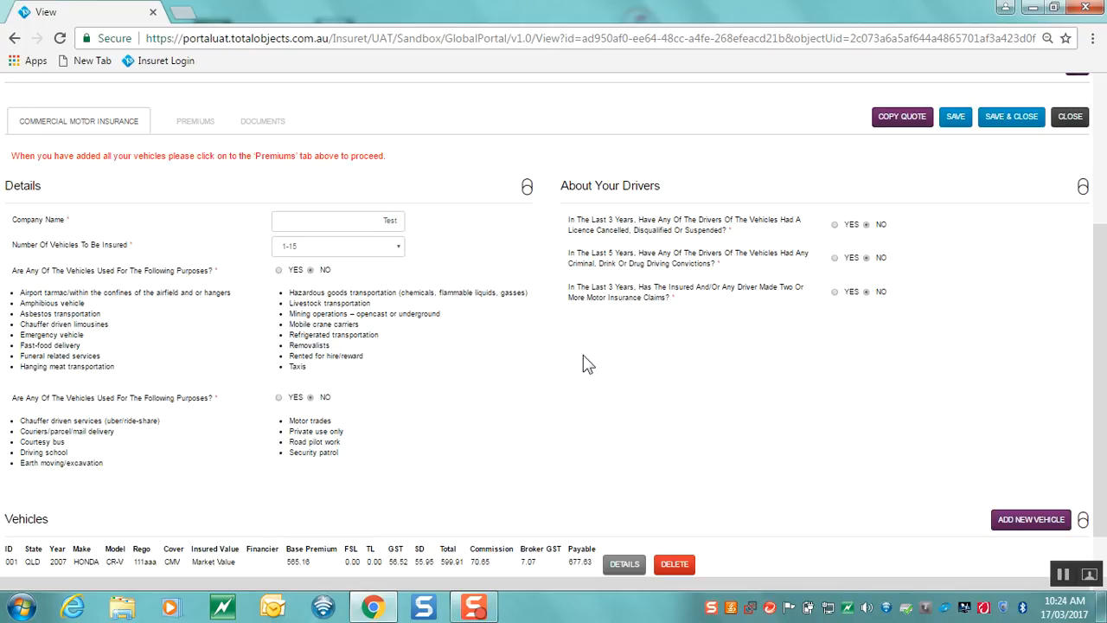
click(196, 126)
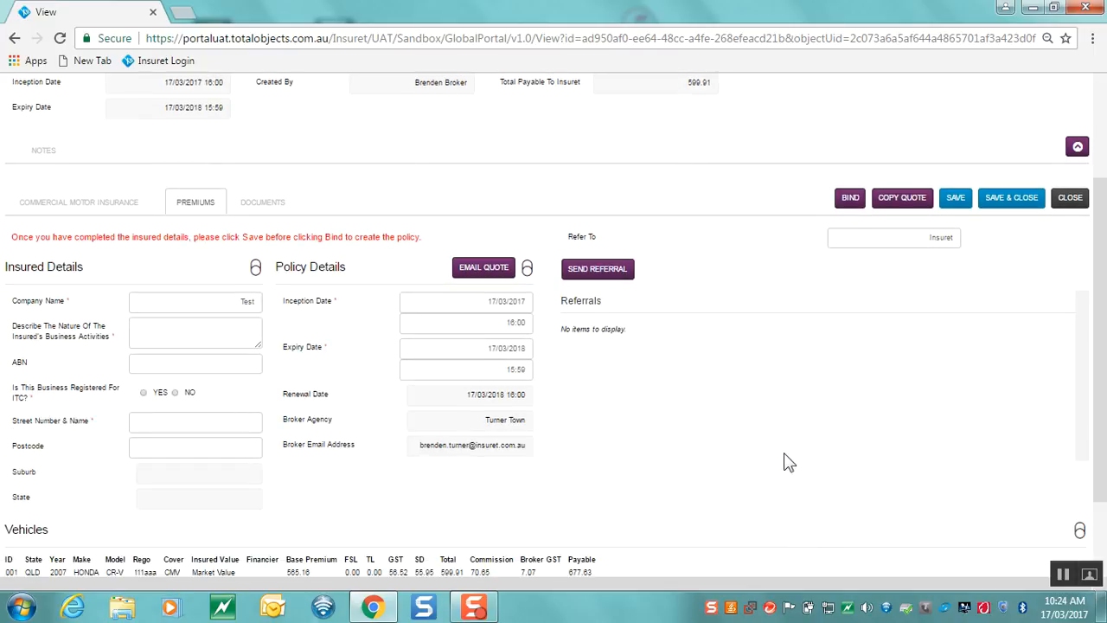
Enter Plumber as business activity, the business's ABN, and ITC registration at 100.00%
click(187, 338)
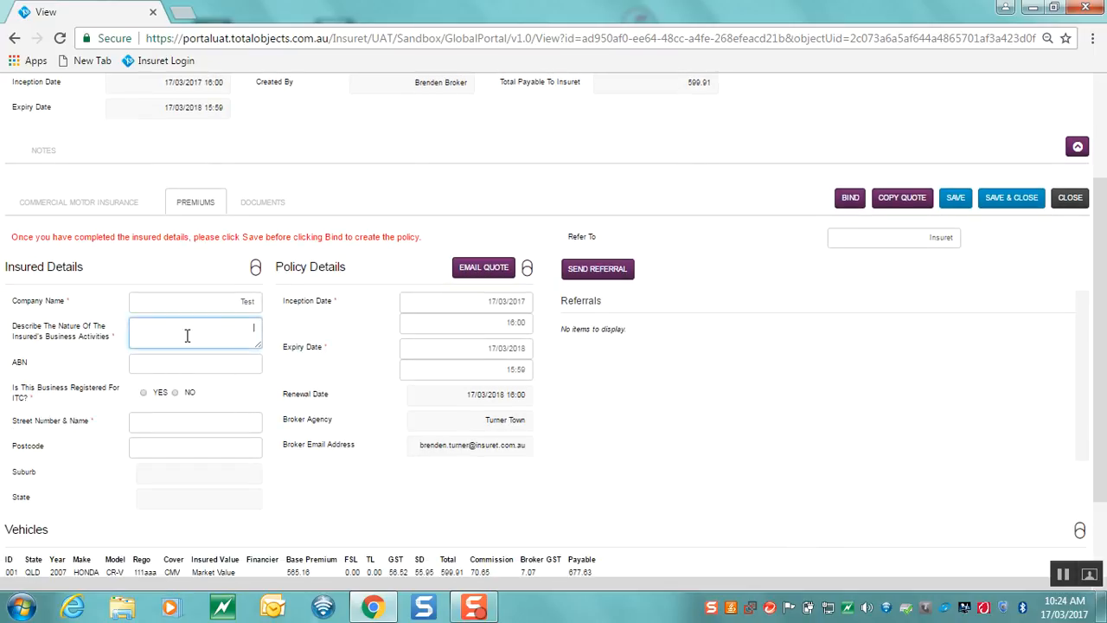
click(789, 449)
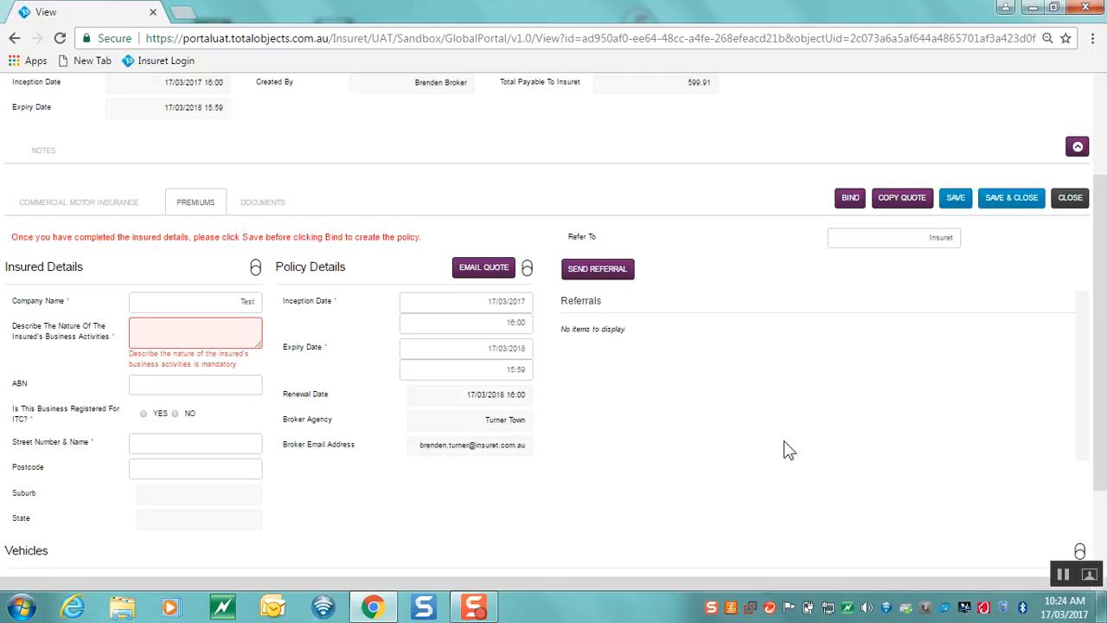
click(187, 331)
text(F)
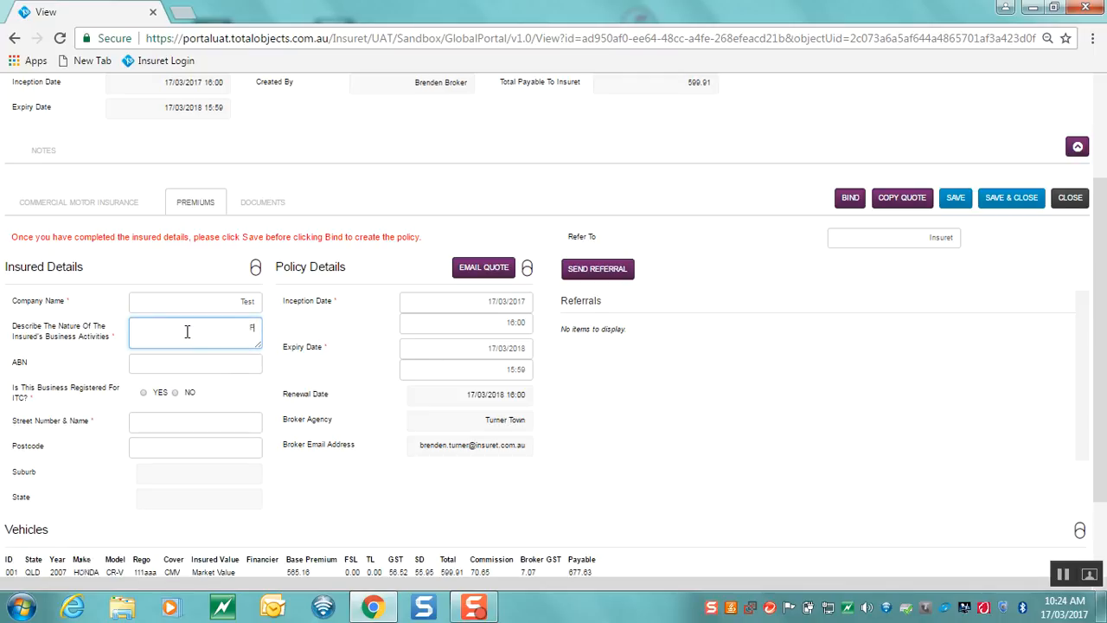
text(lumber)
click(203, 361)
text(22)
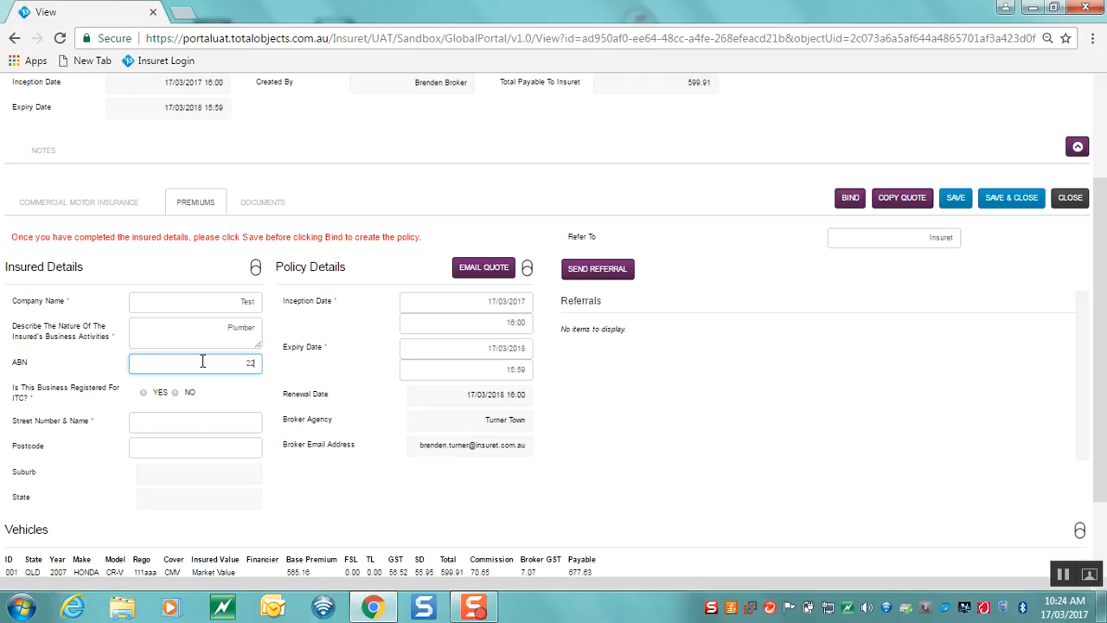
text(111555666)
click(159, 395)
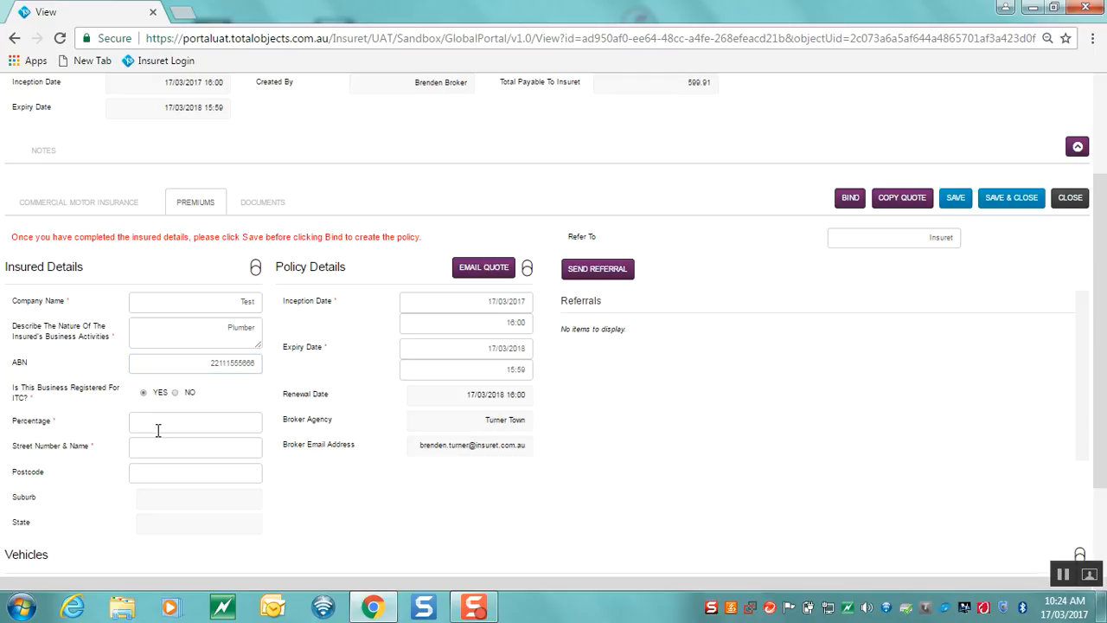
click(165, 420)
text(100)
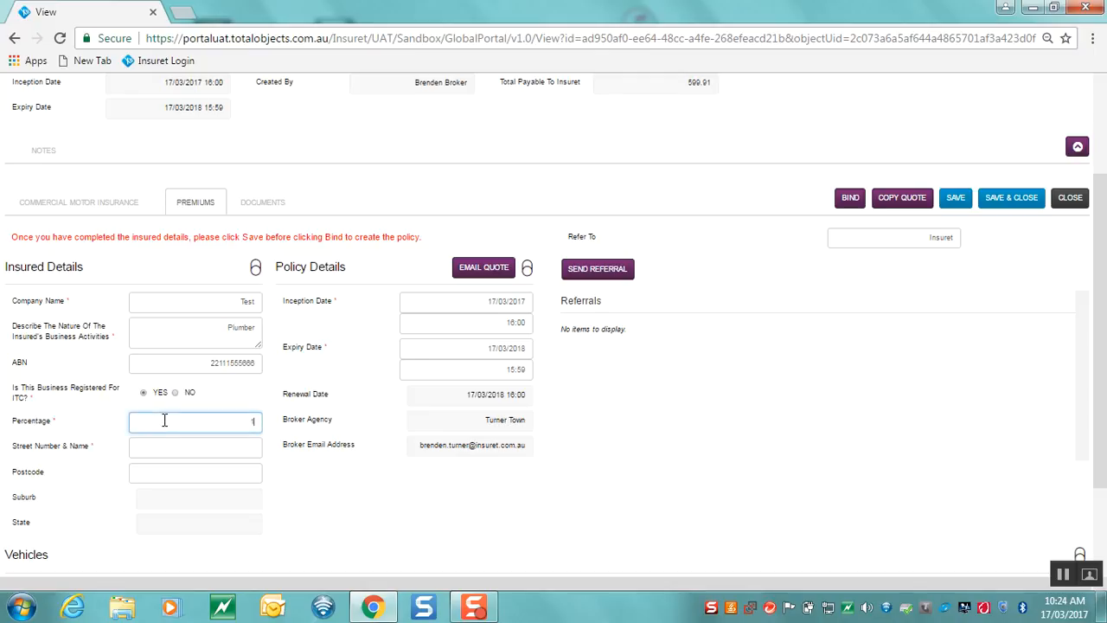
Enter the street address, postcode 4000 and suburb BRISBANE CITY
click(178, 450)
text(12 Te)
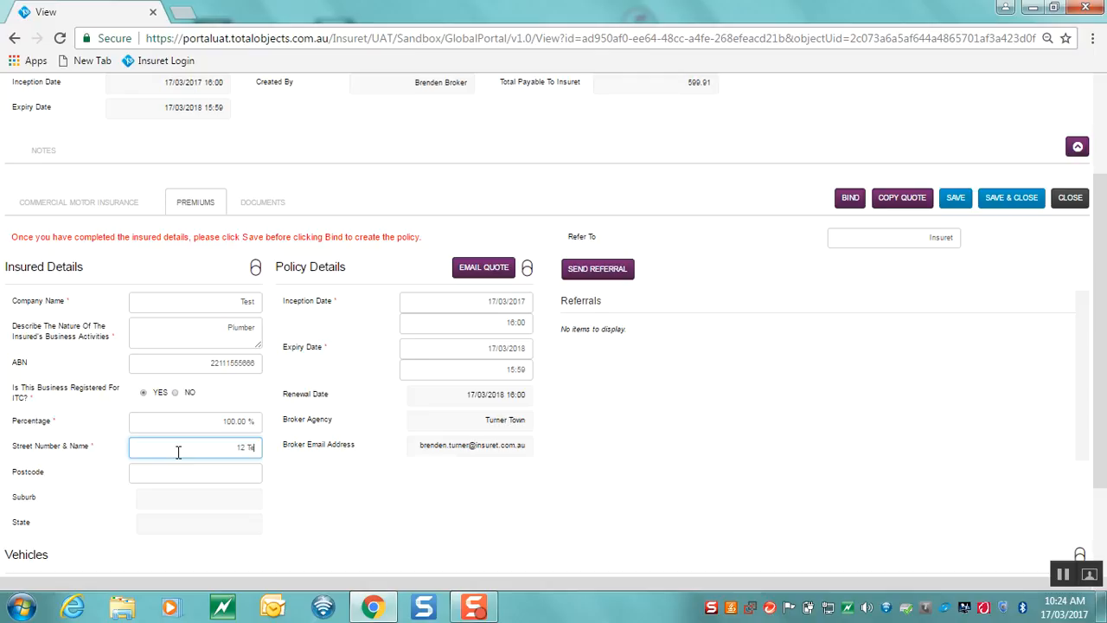
text(st Street)
click(204, 475)
text(4000)
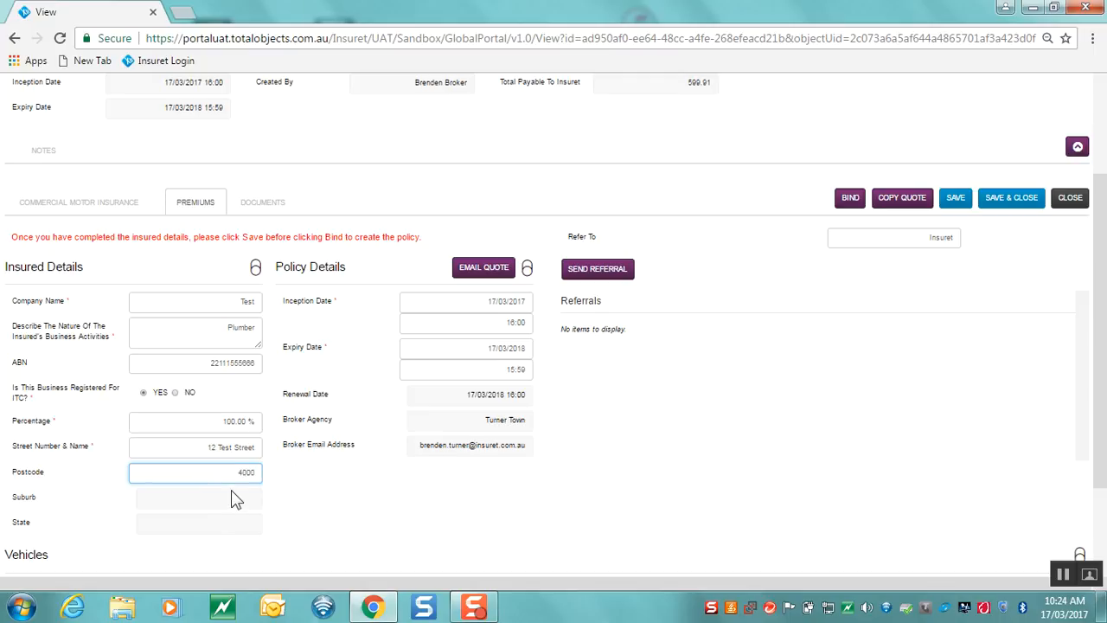
click(231, 499)
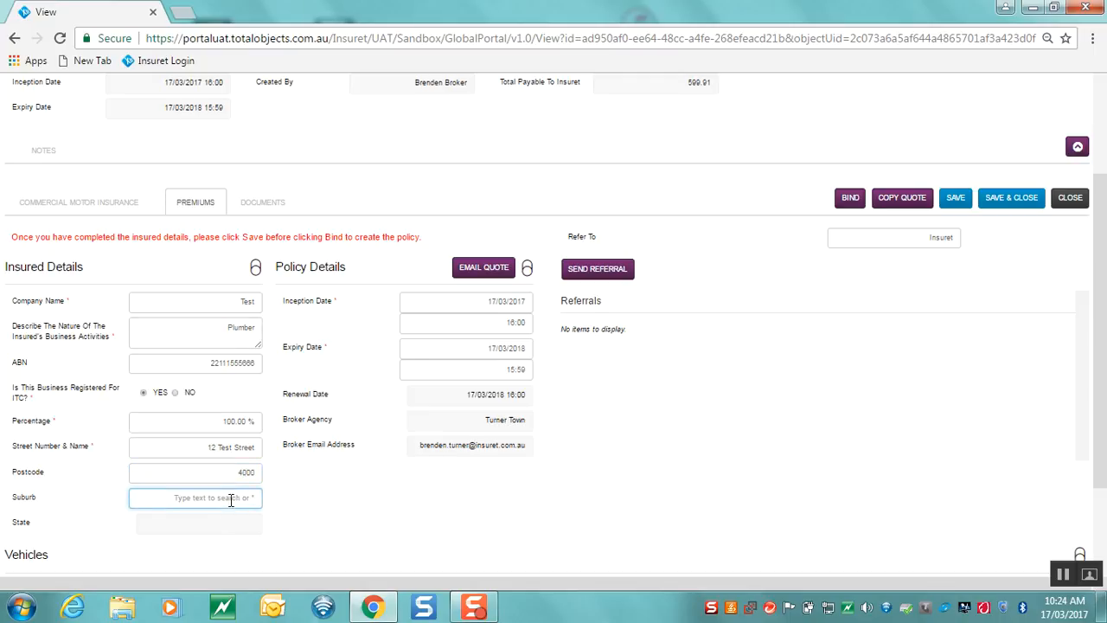
text(B)
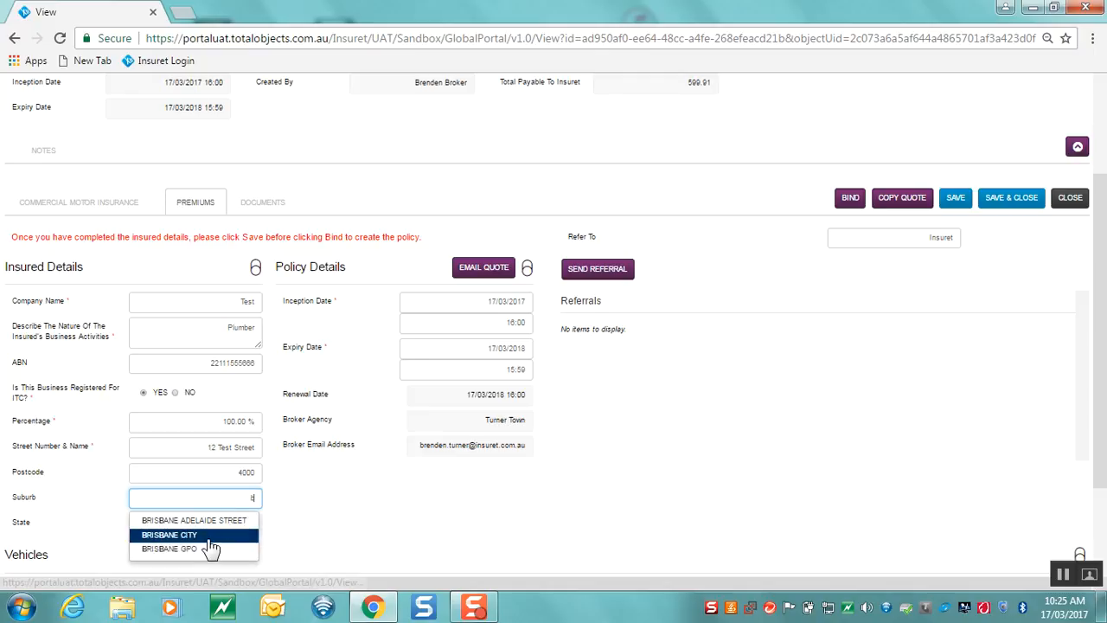
click(211, 536)
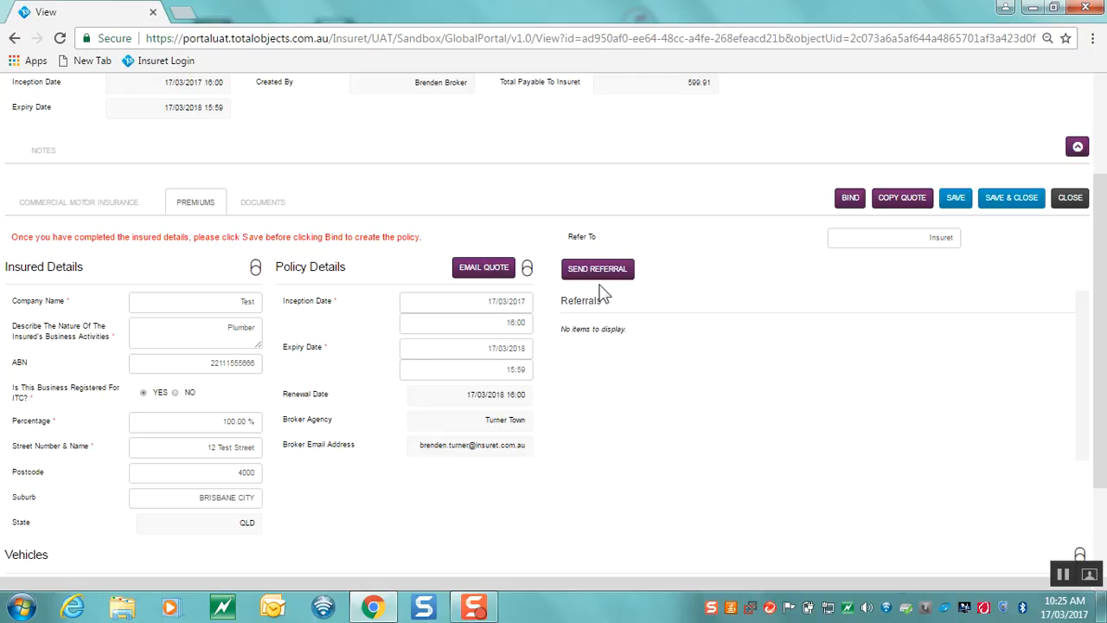
Attempt to email and bind the quote, then save it with the insured details
click(483, 275)
click(853, 211)
click(960, 204)
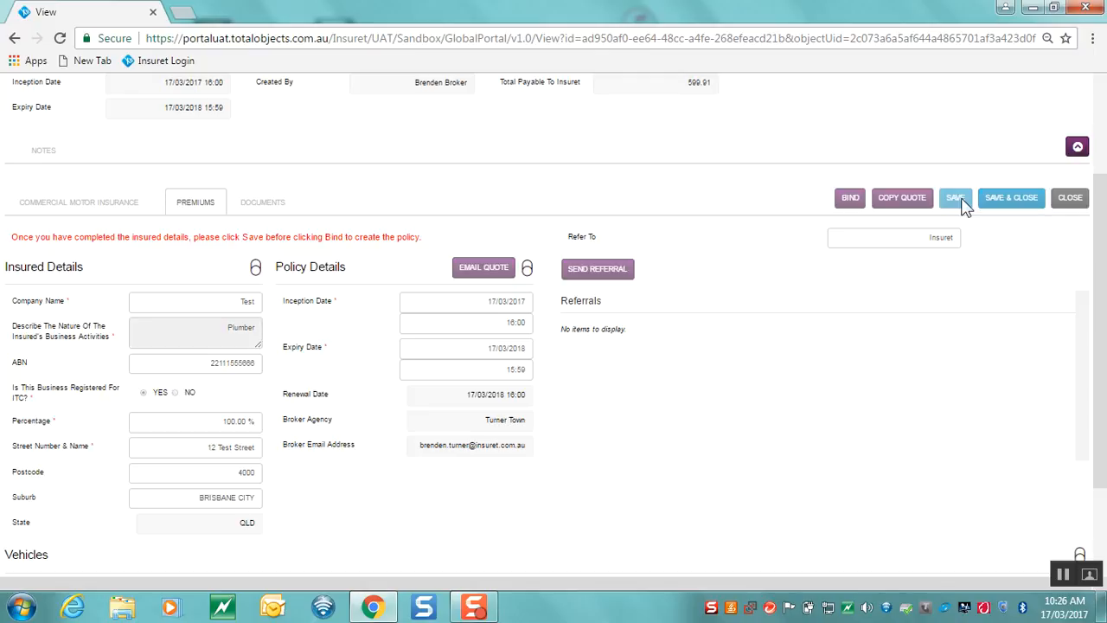
click(955, 198)
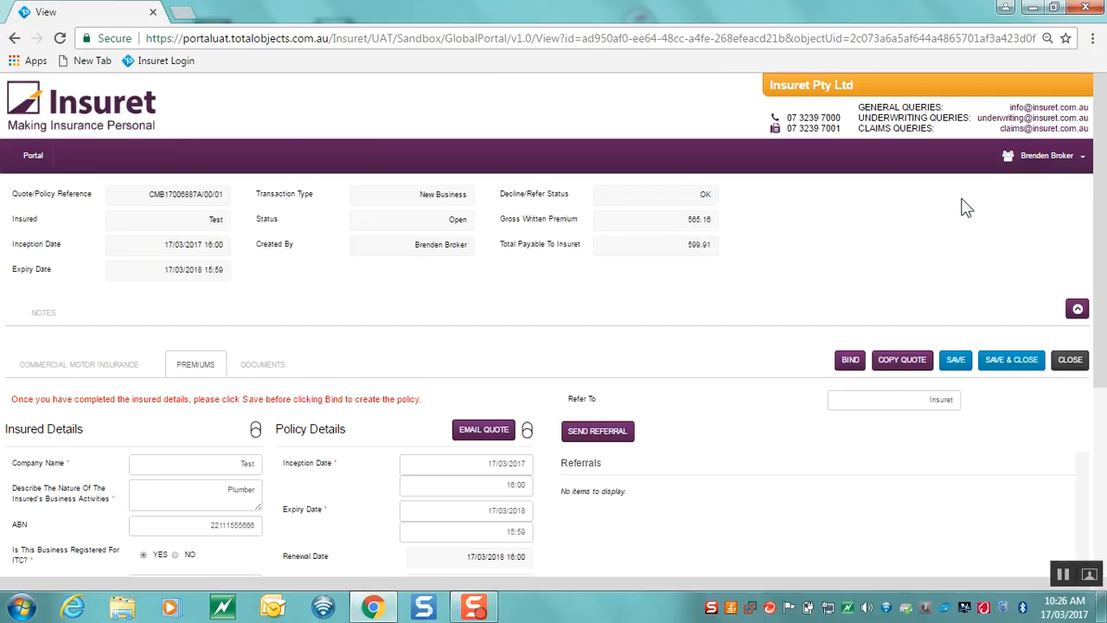
Bind the quote to On Cover and scroll to the listed policy documents
click(850, 359)
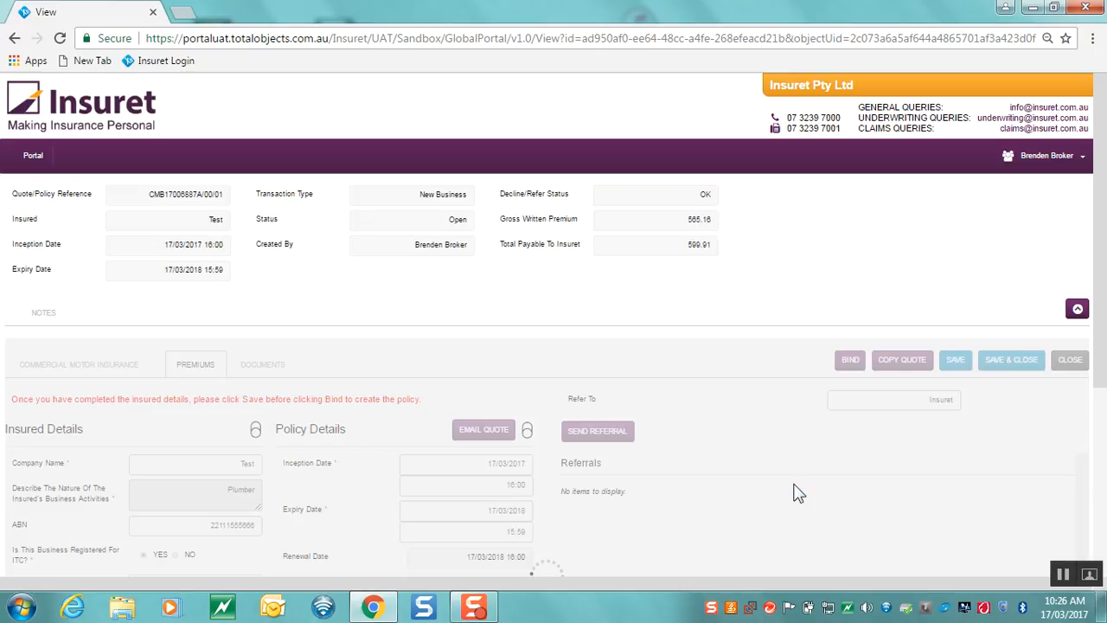
scroll(798, 493, down, 2)
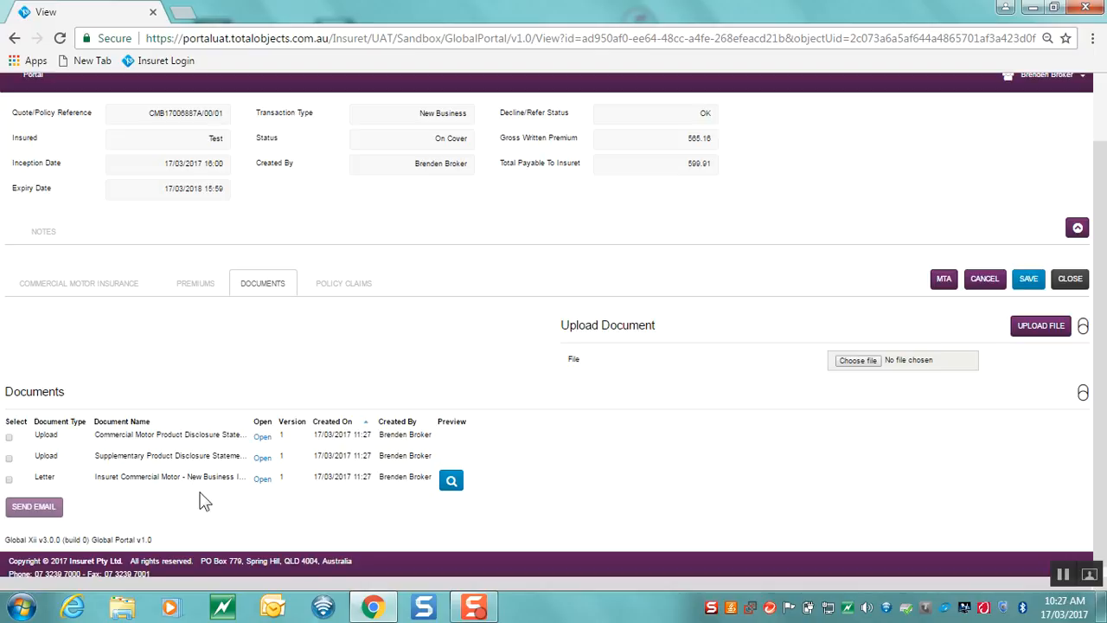
click(9, 438)
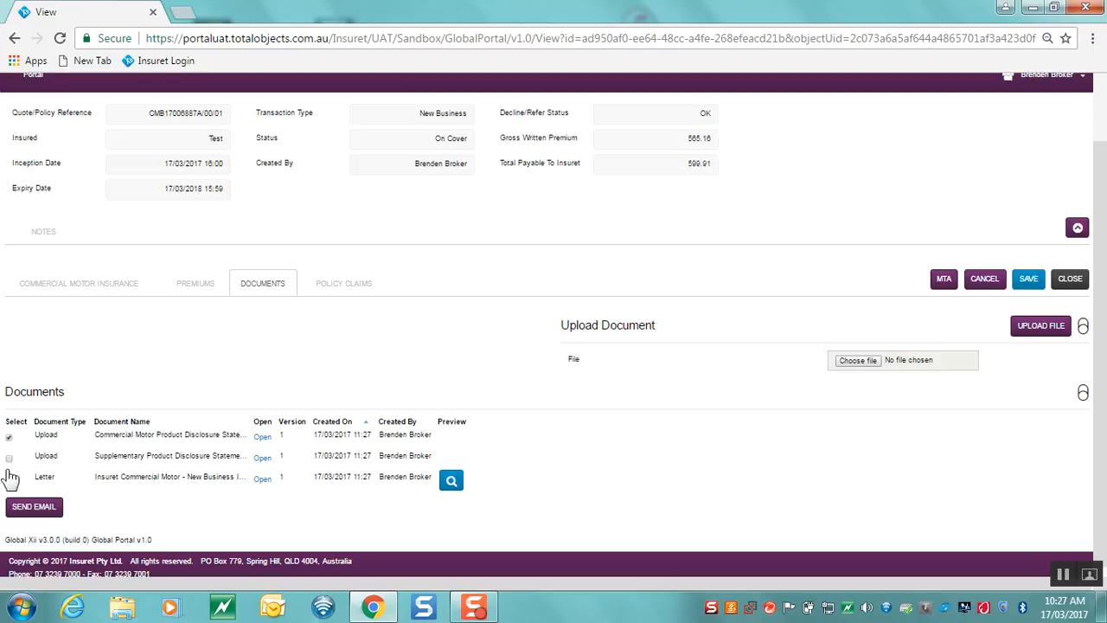
click(9, 458)
click(10, 481)
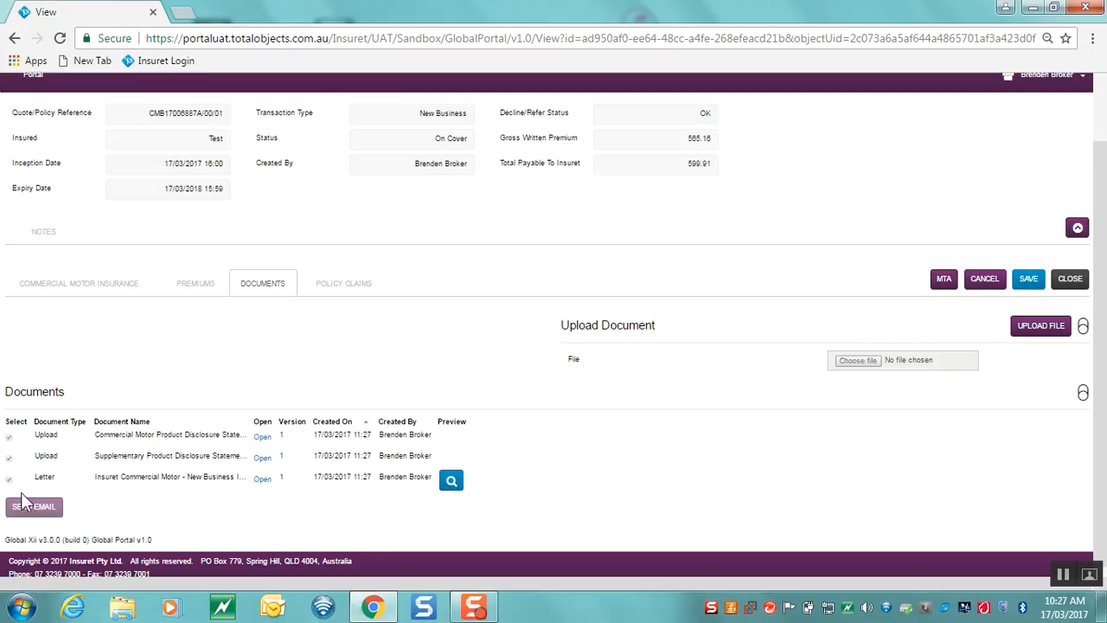
click(35, 515)
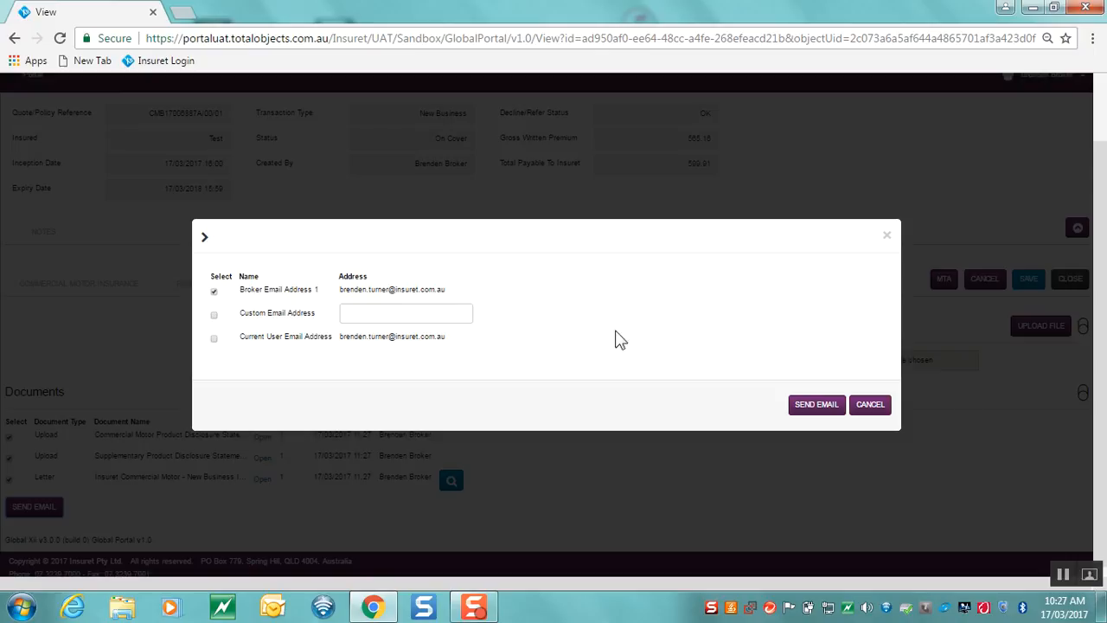
click(890, 413)
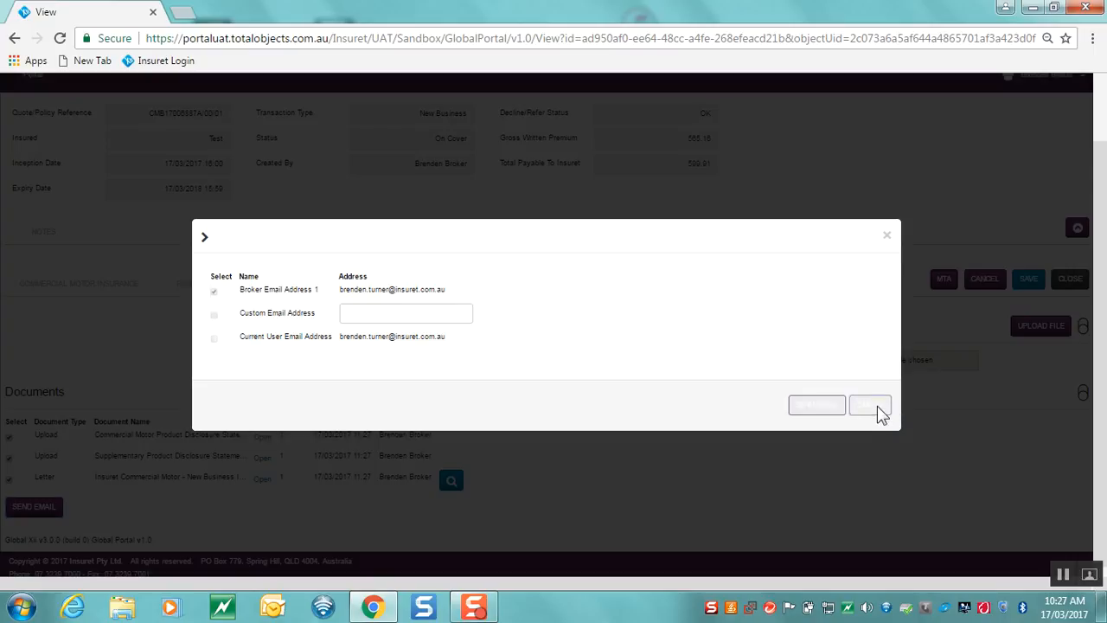